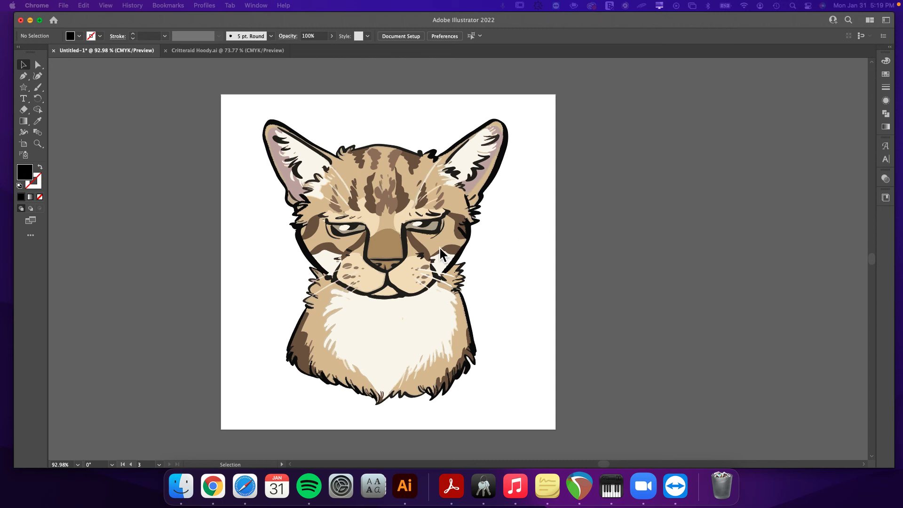
- Check the separate cat outline pieces, then marquee-select the whole cat-head artwork
left_click(273, 122)
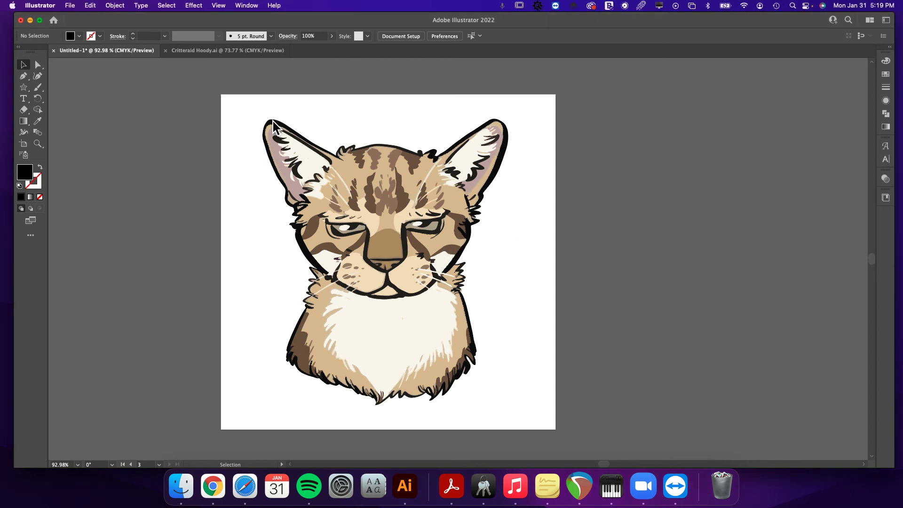
left_click(275, 124)
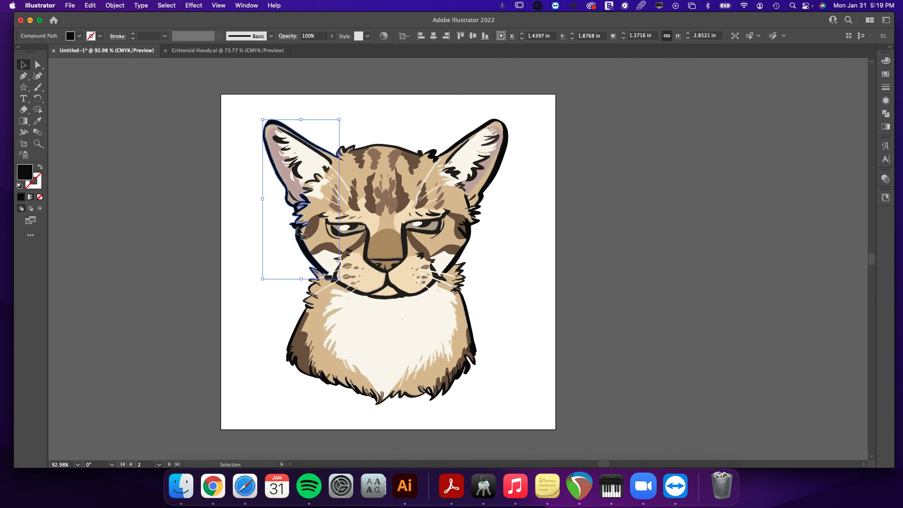
left_click(437, 153)
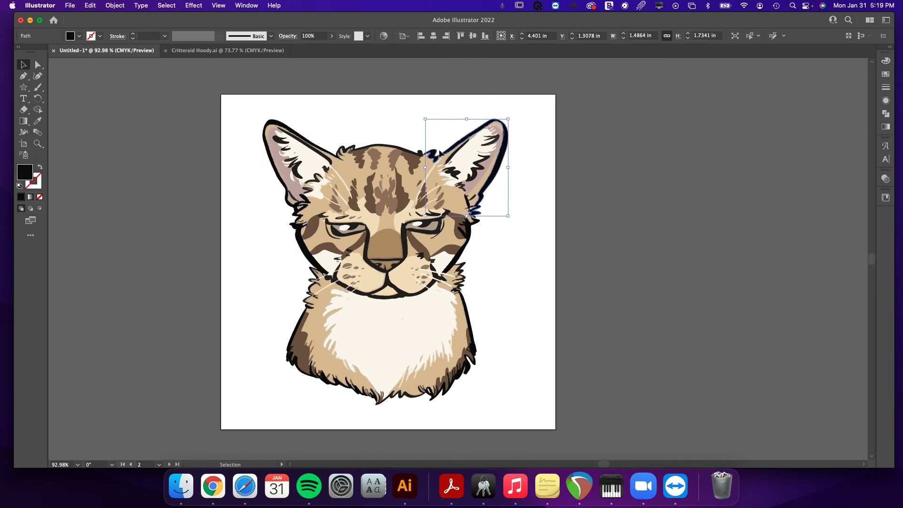
left_click(392, 147)
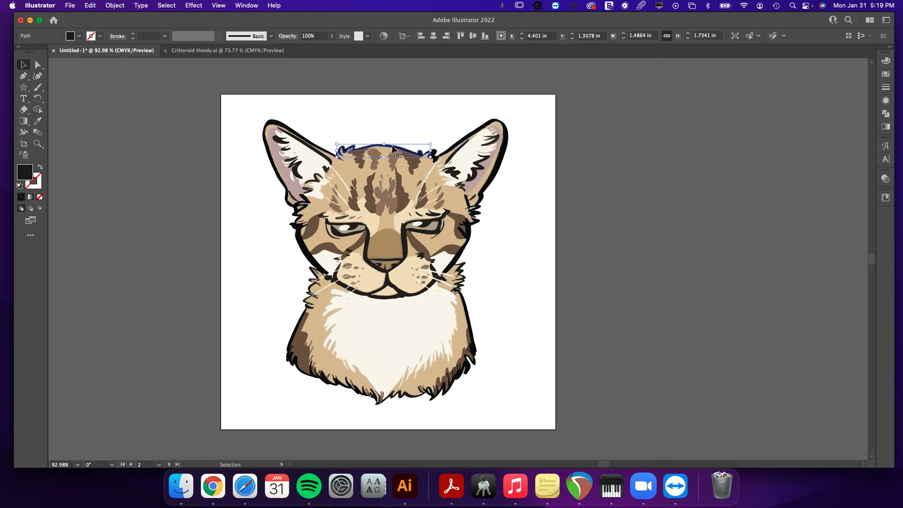
left_click(470, 234)
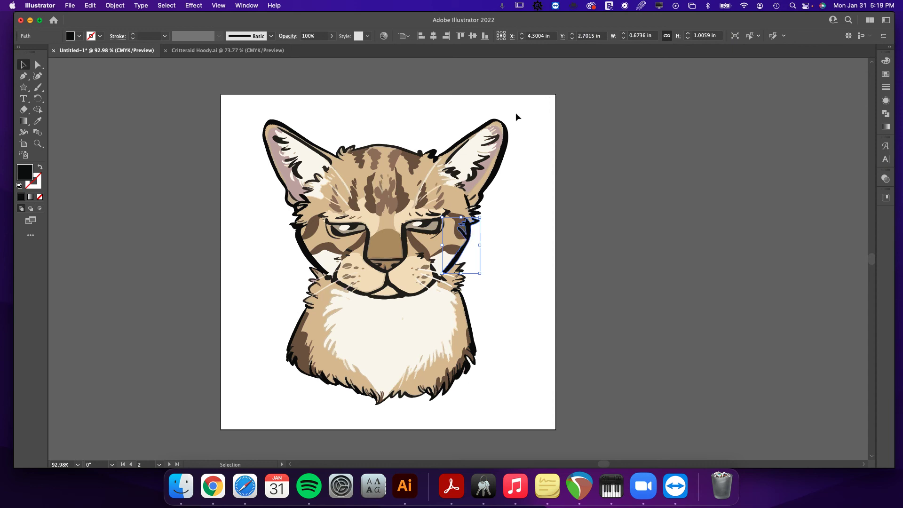
left_click(533, 106)
left_click_drag(531, 103, 217, 413)
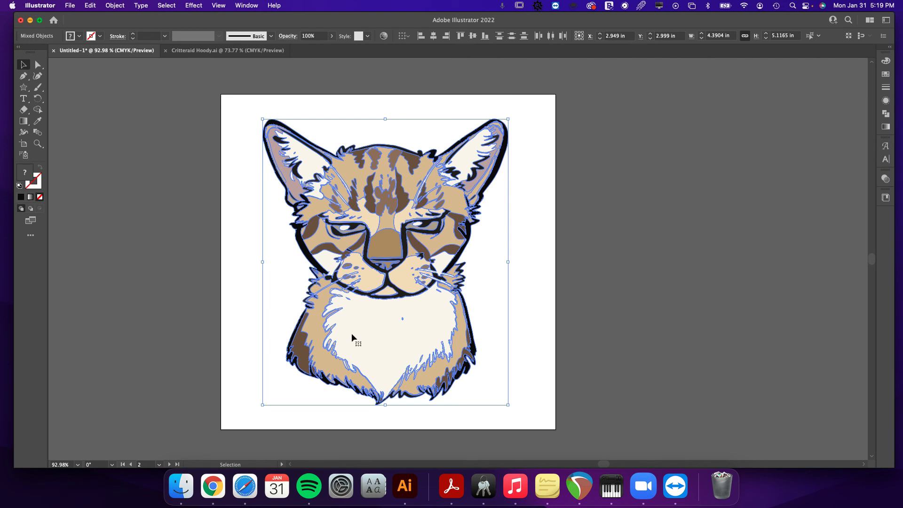
- Shift+Alt-drag a horizontally constrained copy of the cat artwork past the artboard's right edge
key("shift")
left_click_drag(348, 332, 643, 325)
key("alt")
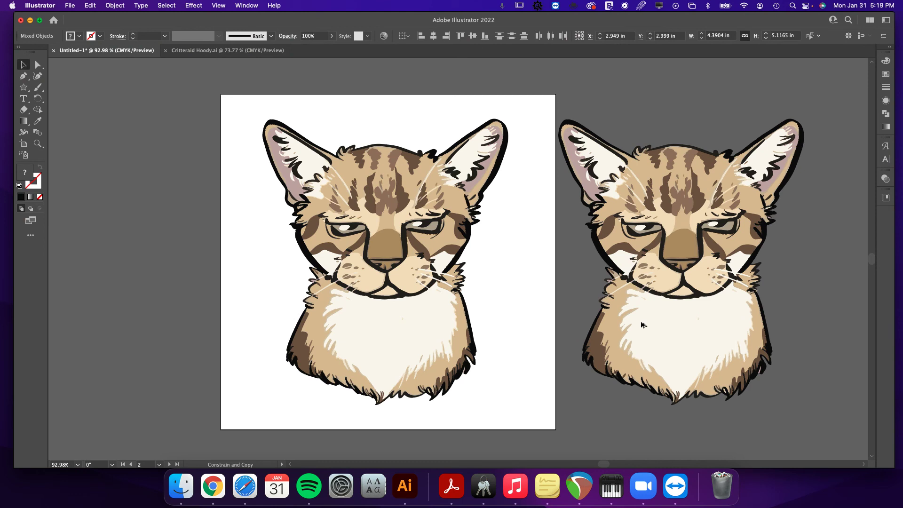
left_click_drag(643, 325, 639, 320)
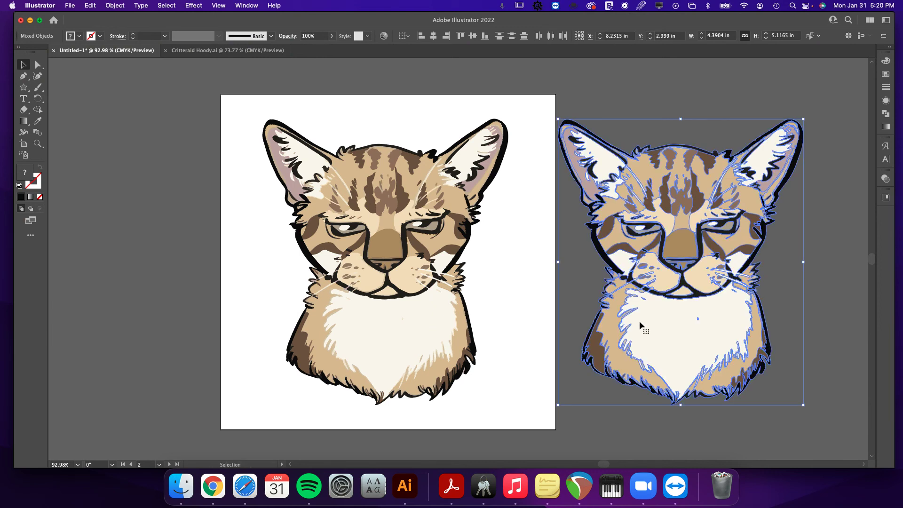
- Unite the duplicated cat artwork into one cream silhouette with the Pathfinder panel
left_click(885, 114)
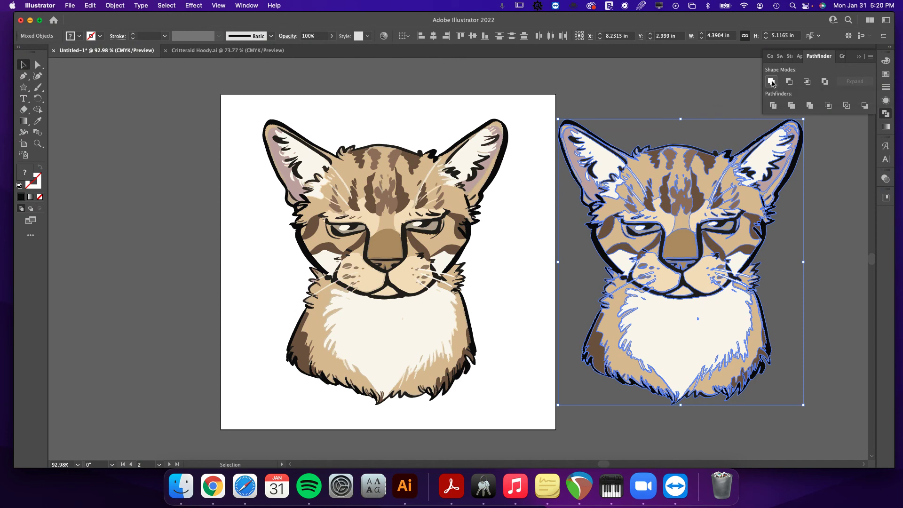
left_click(772, 82)
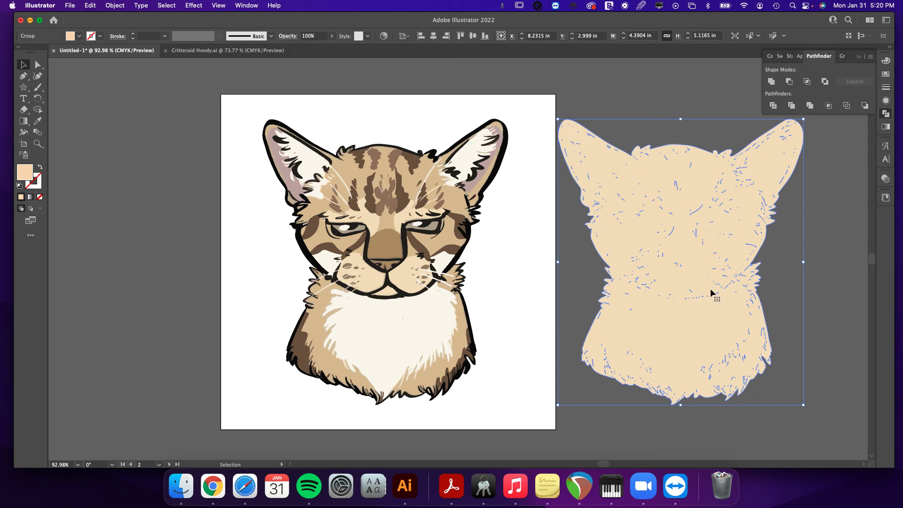
left_click(780, 246)
- Ungroup the merged copy and combine its pieces into a compound path (Cmd+8)
left_click(658, 231)
right_click(659, 230)
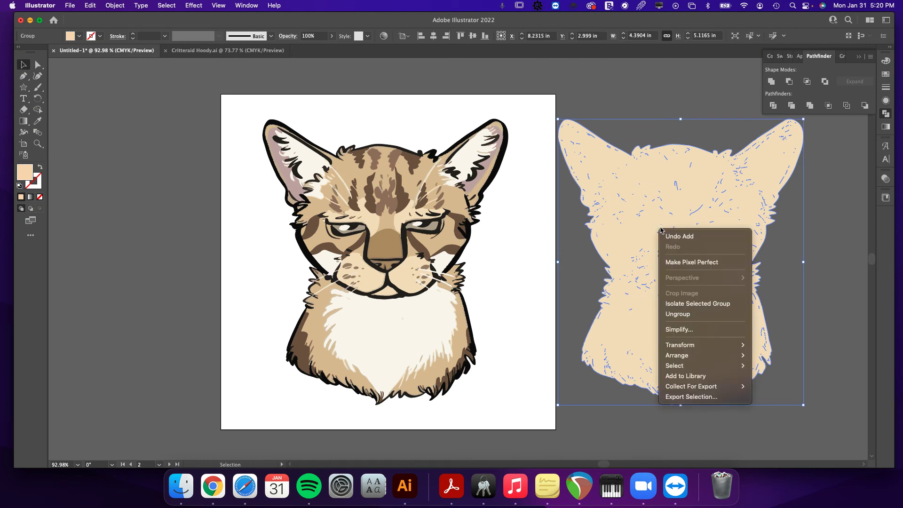
left_click(691, 316)
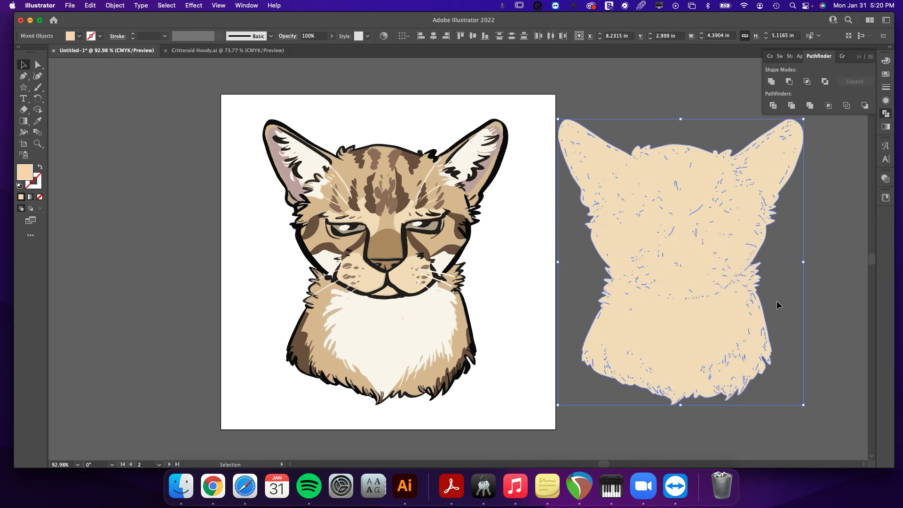
right_click(674, 266)
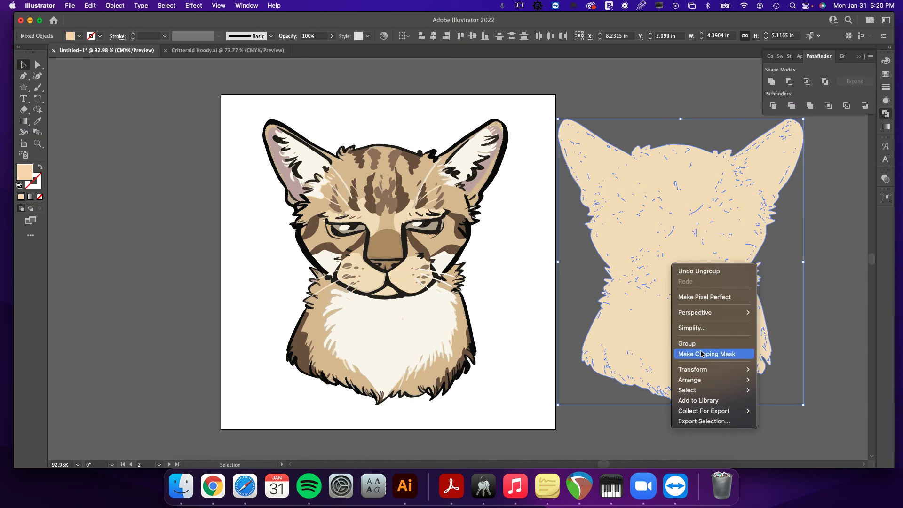
left_click(798, 314)
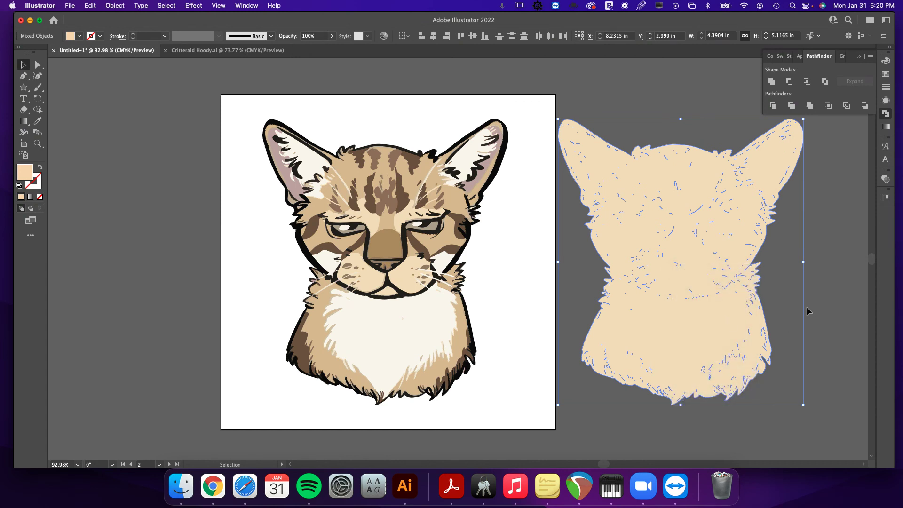
key("super+8")
- Release the compound path and remove the inner fragments, keeping only the outer silhouette
right_click(701, 310)
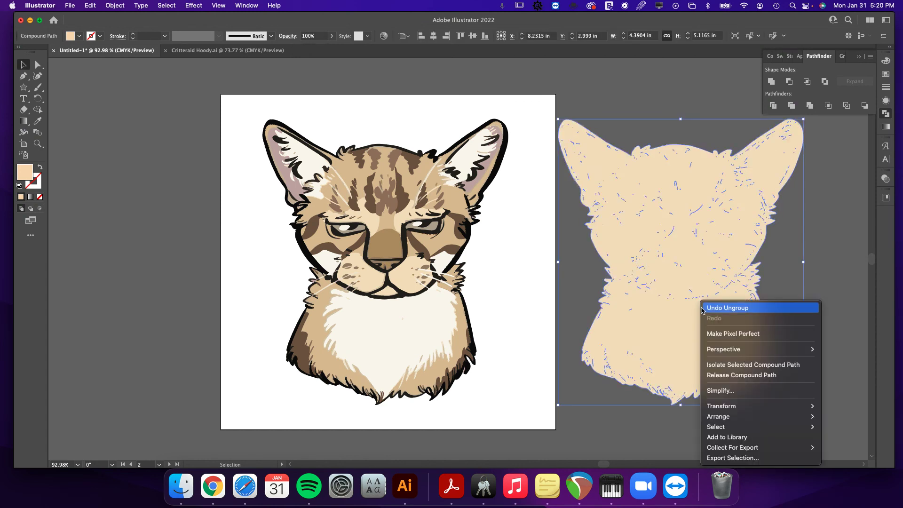
left_click(732, 375)
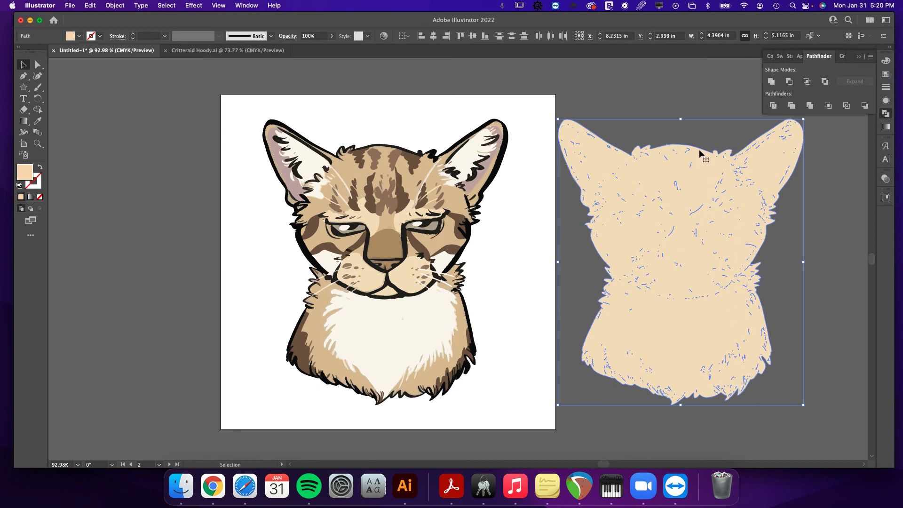
key("shift")
left_click(701, 152, "shift")
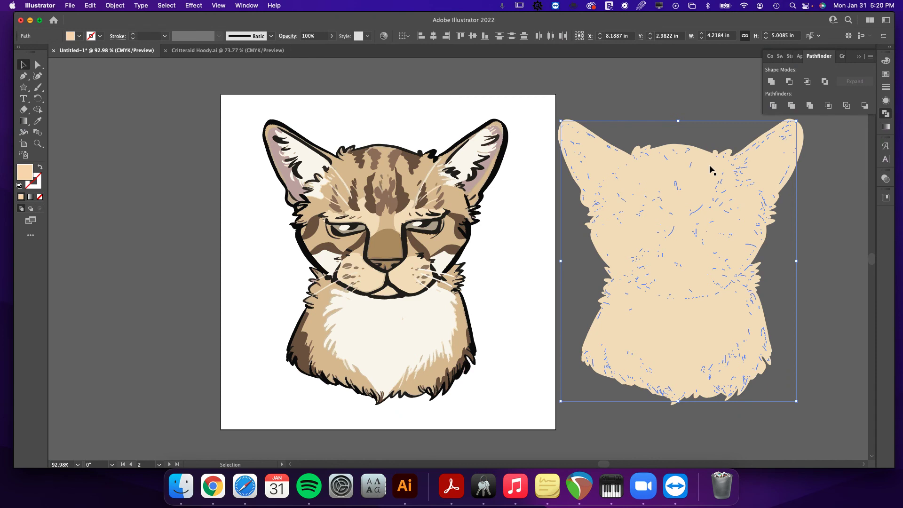
key("super+shift+a")
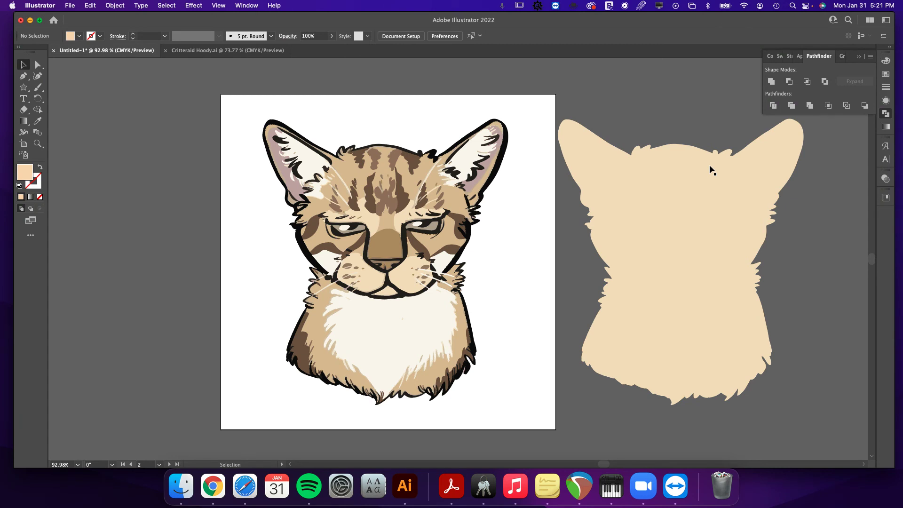
- Move the beige silhouette to the top of the stacking order with Arrange > Bring to Front
left_click(709, 166)
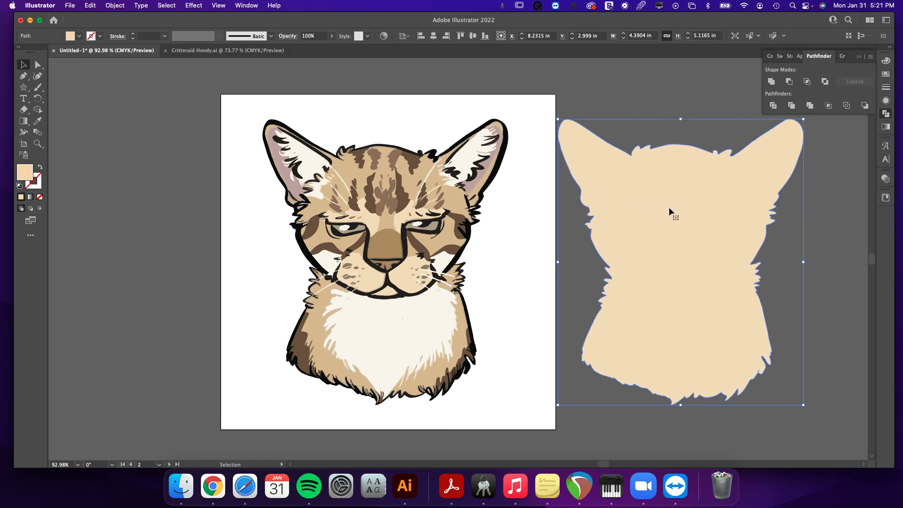
right_click(648, 195)
mouse_move(680, 373)
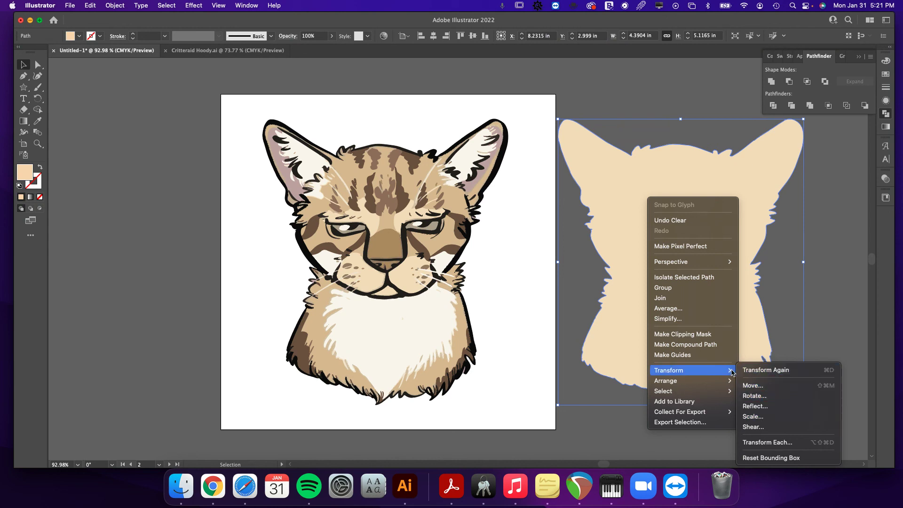
mouse_move(702, 387)
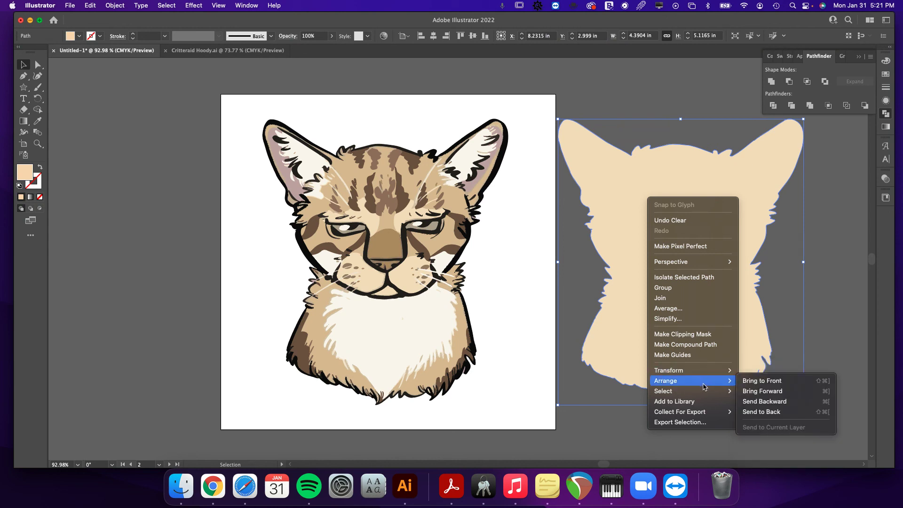
left_click(762, 384)
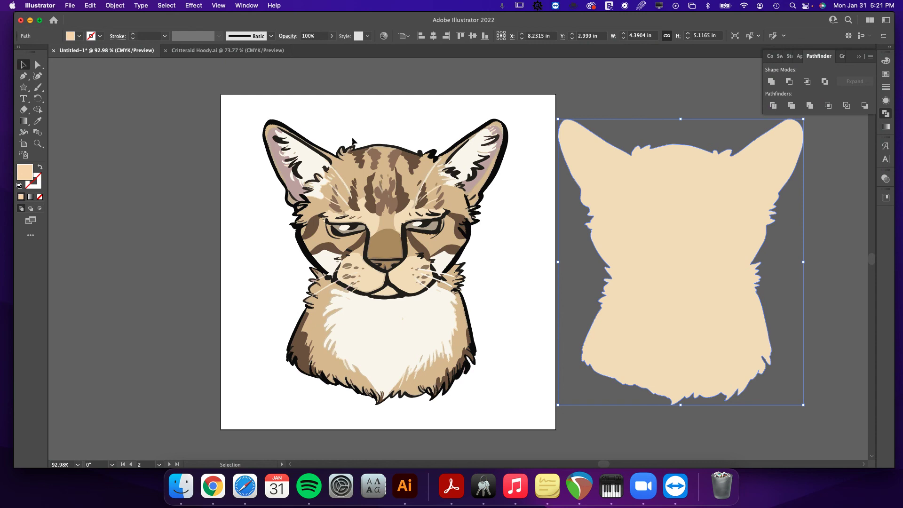
left_click(266, 143, "shift")
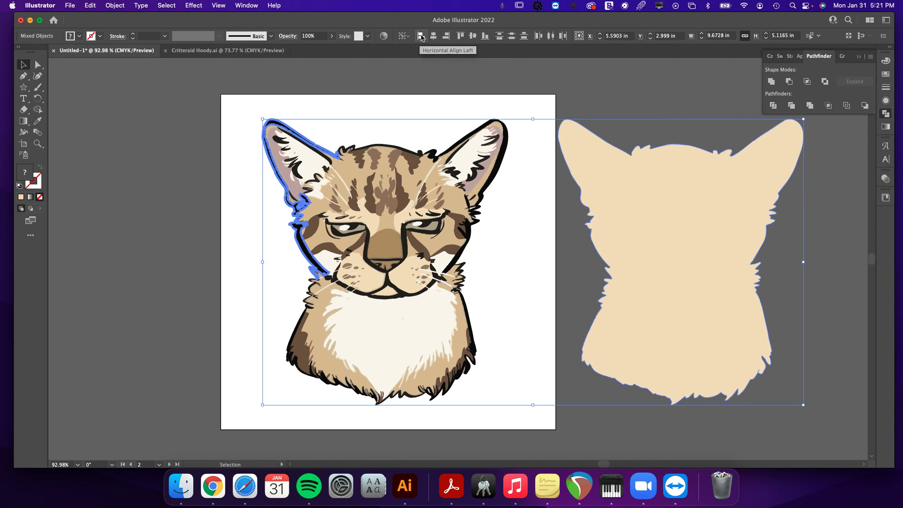
- Left-align the silhouette with the cat artwork so it covers the original head
left_click(421, 37)
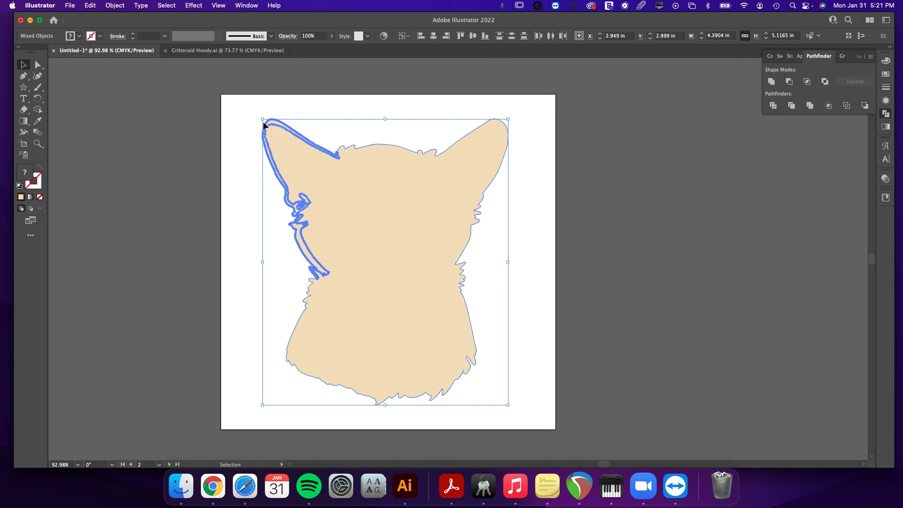
left_click(608, 159)
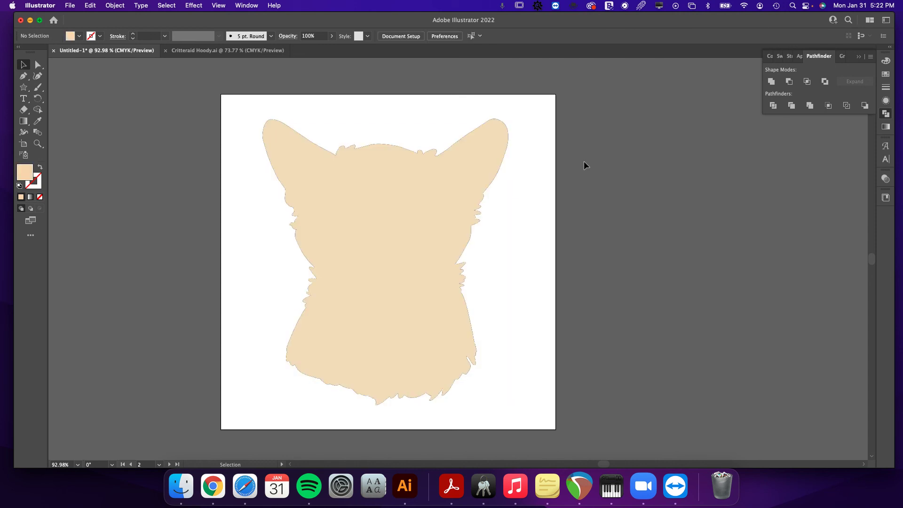
- Show the silhouette's fill values (C 2.83, M 13.74, Y 30.04, K 0.1) in the Color panel
left_click(475, 160)
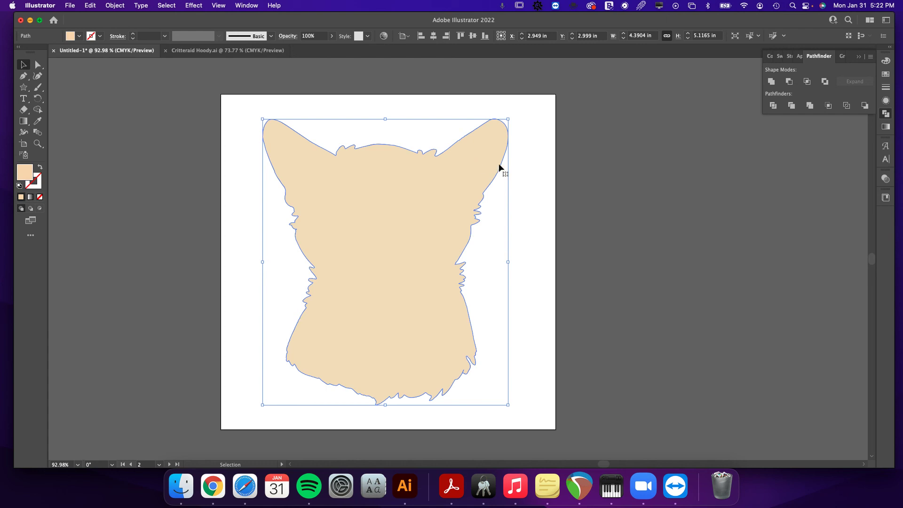
left_click(886, 197)
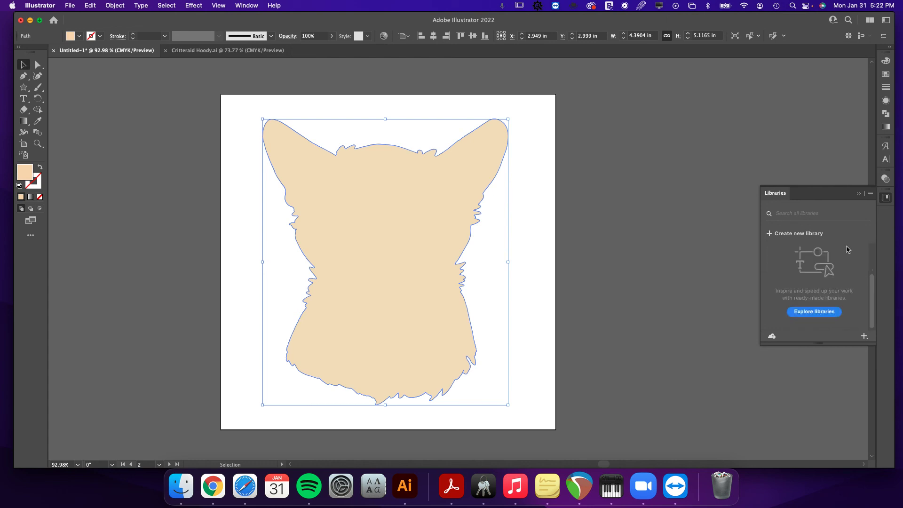
left_click(857, 196)
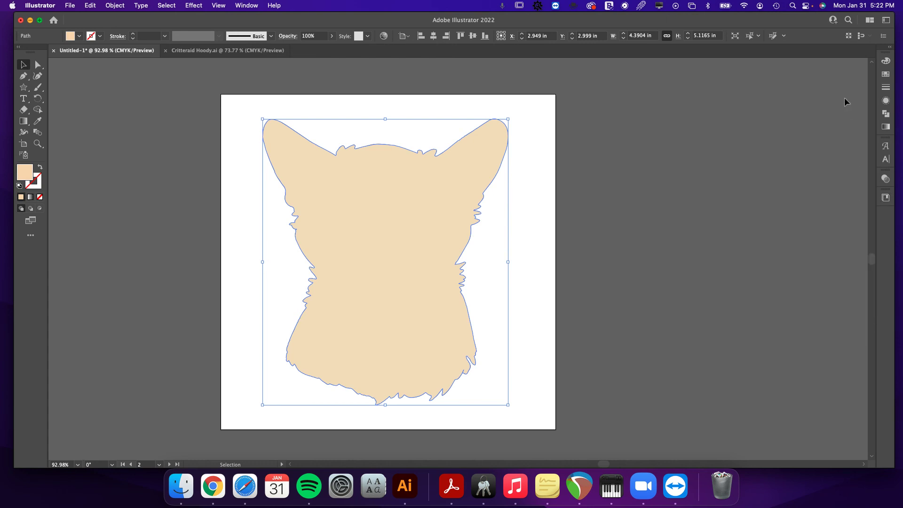
left_click(886, 61)
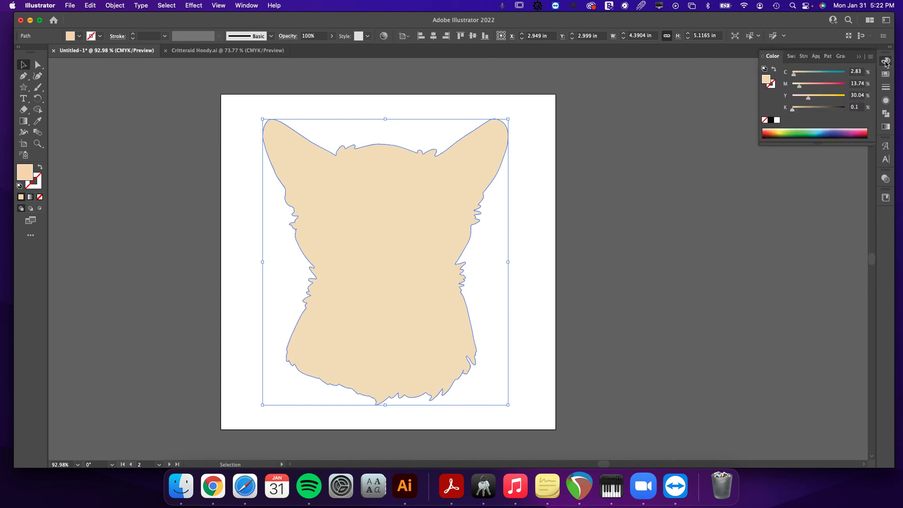
- Swap fill and stroke, making the silhouette unfilled with a C0 M100 Y0 K0 magenta stroke
left_click(774, 72)
left_click(773, 86)
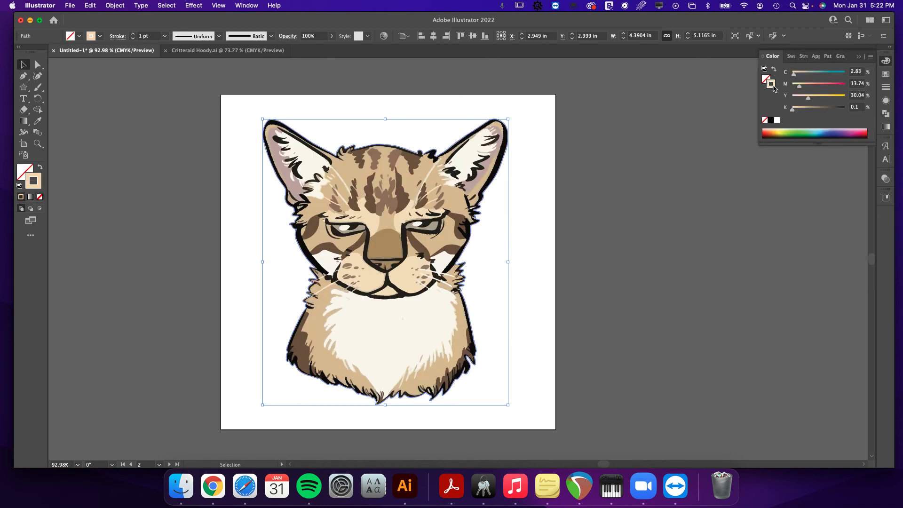
left_click(862, 73)
type("0")
key("Tab")
type("100")
key("Tab")
type("0")
key("Tab")
type("0")
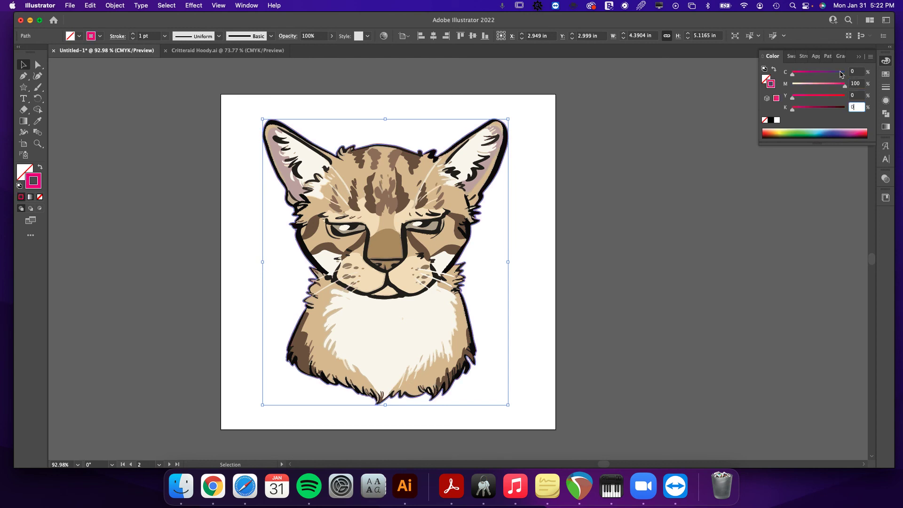
key("Tab")
left_click(886, 74)
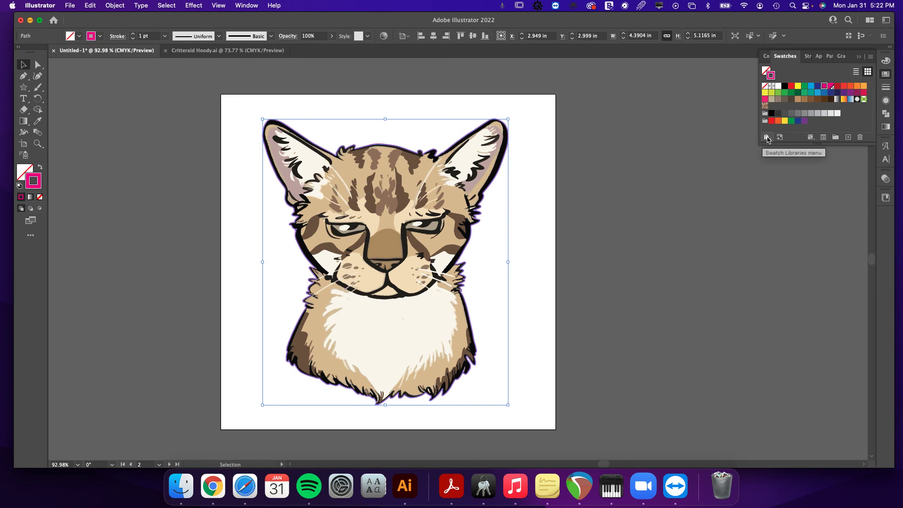
left_click(848, 138)
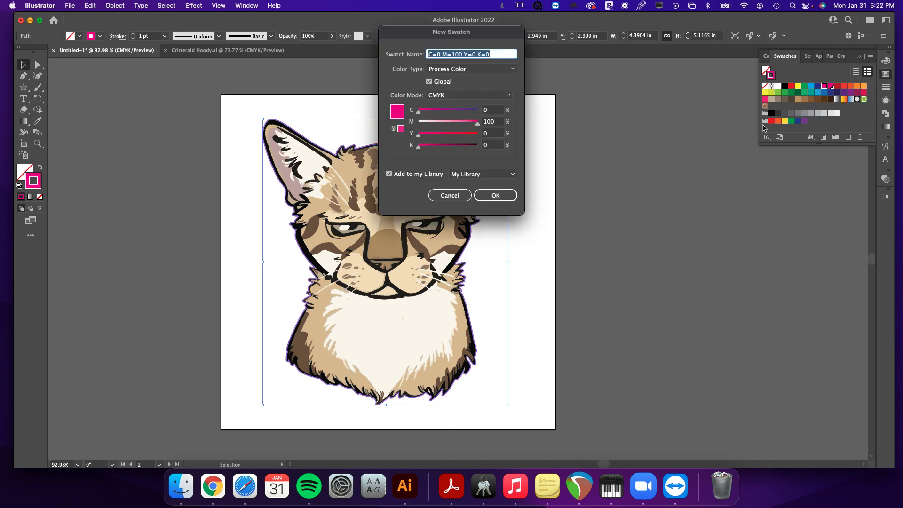
type("CutContour")
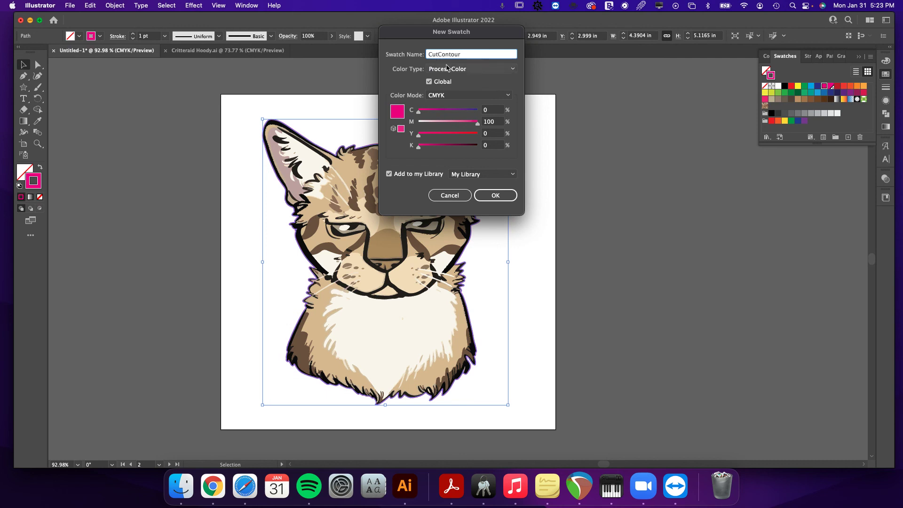
left_click(512, 70)
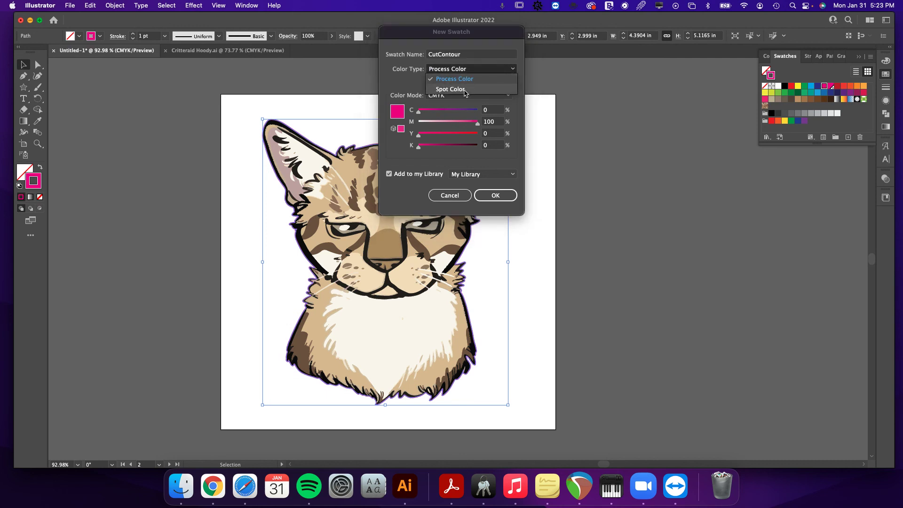
left_click(465, 90)
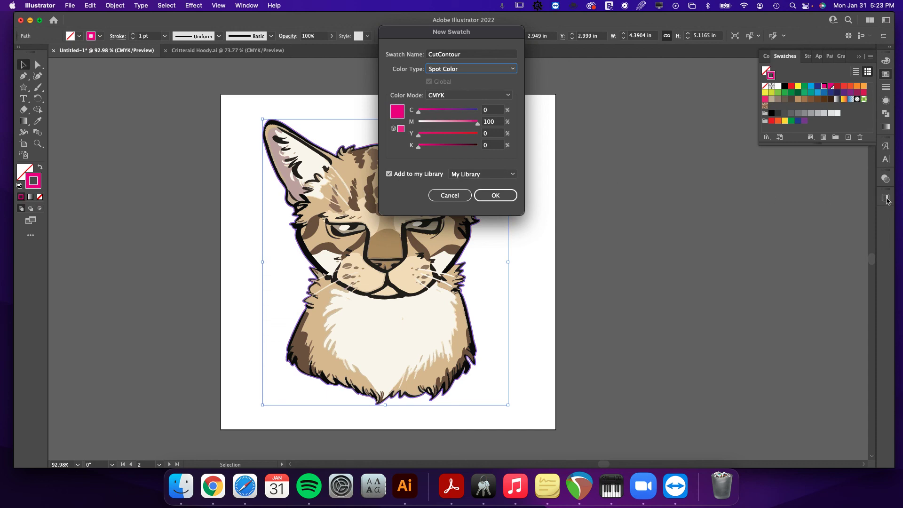
left_click(499, 197)
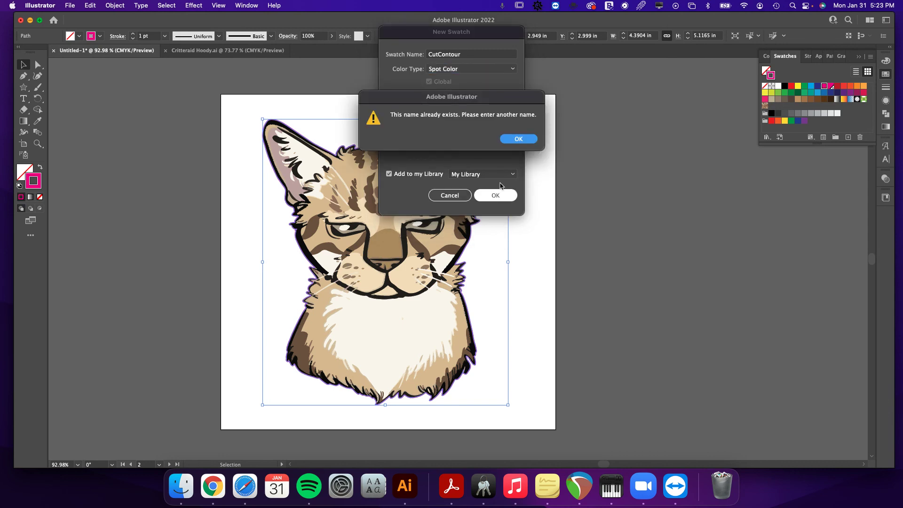
left_click(517, 140)
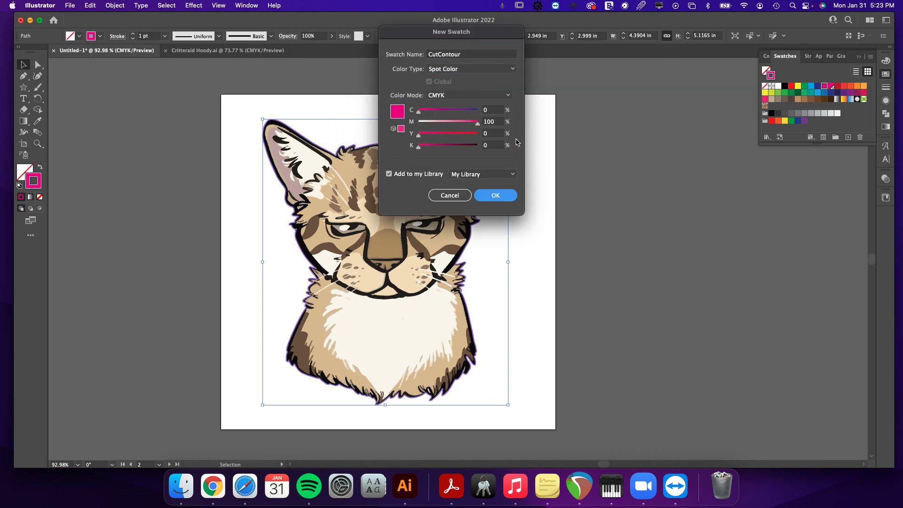
left_click(463, 194)
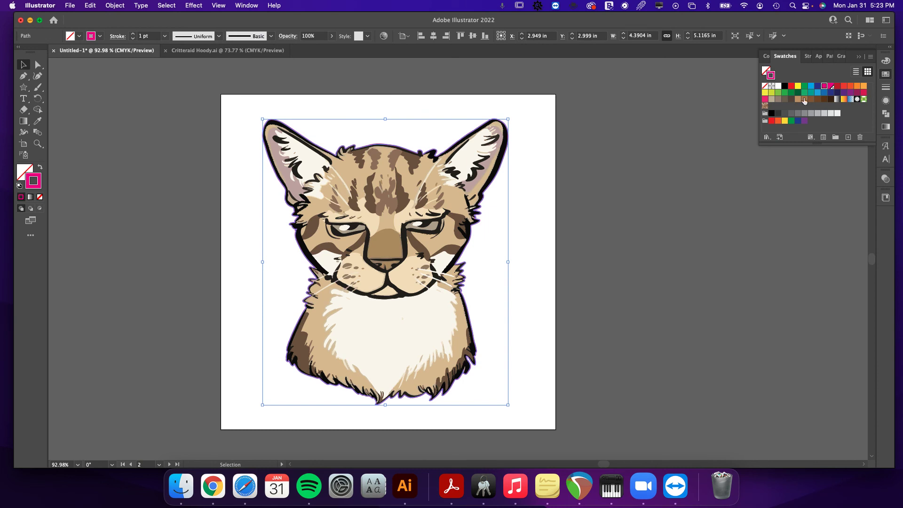
- Apply the existing pink swatch to the outline and set its stroke weight to 0.25 pt
left_click(831, 87)
left_click(885, 90)
left_click(836, 71)
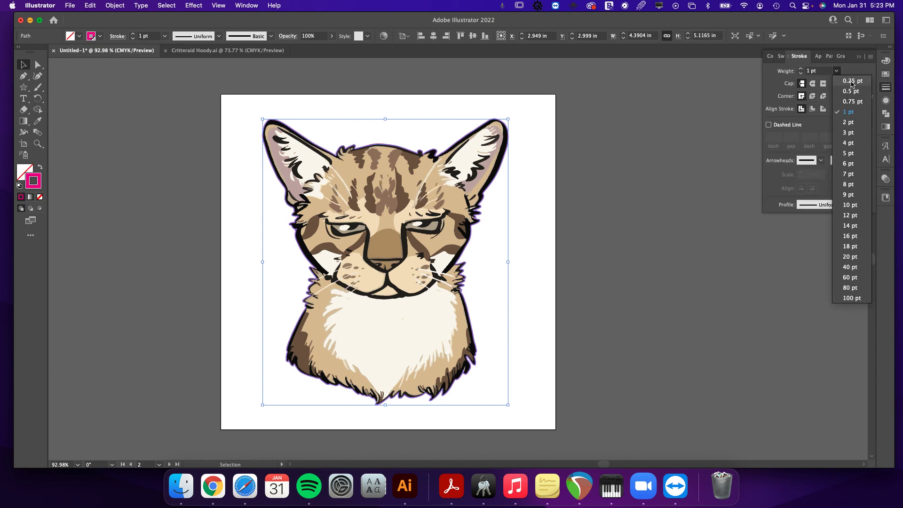
left_click(852, 83)
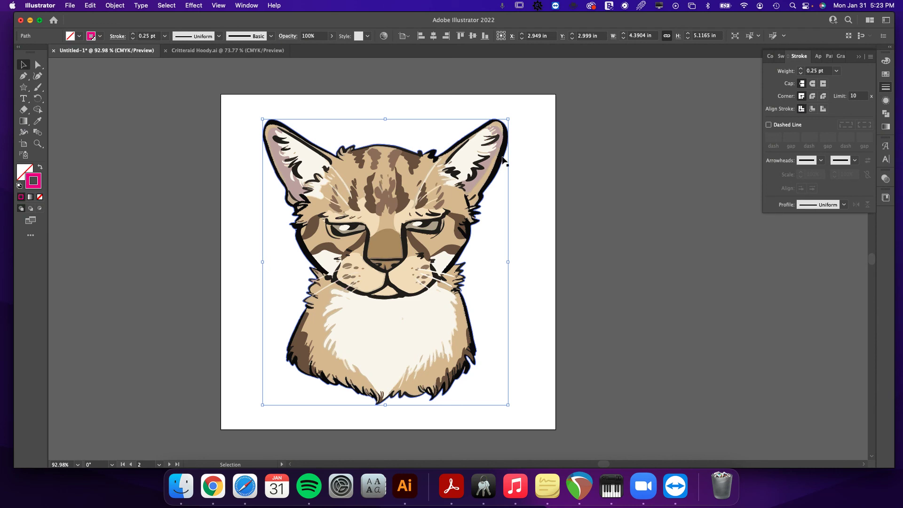
- Drag the outline aside to inspect it, then undo the move to restore its position
left_click_drag(508, 156, 567, 162)
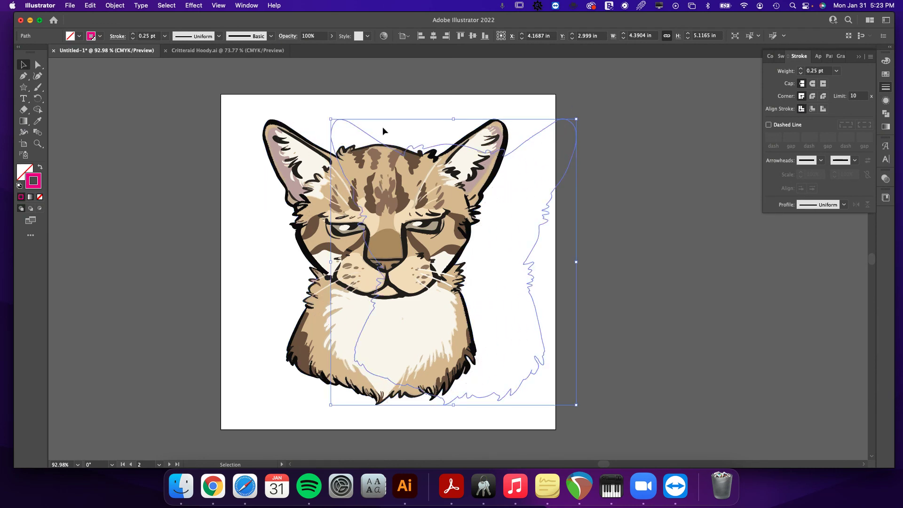
left_click(382, 106)
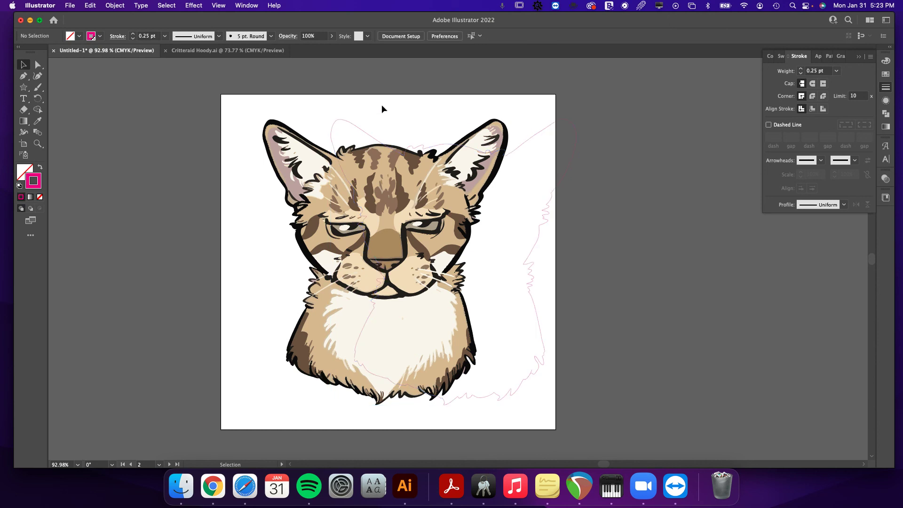
key("a")
key("super+z")
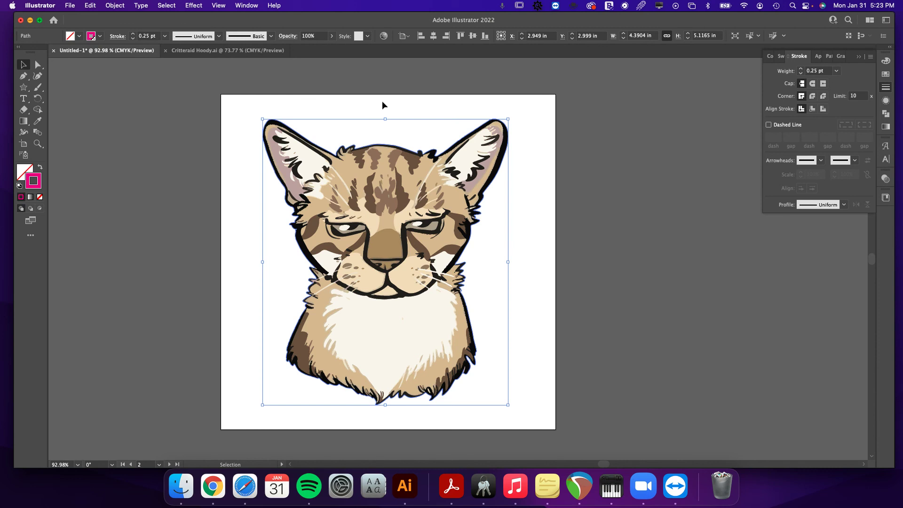
- Offset the cat outline path outward by 0.125 in with Miter joins
left_click(116, 6)
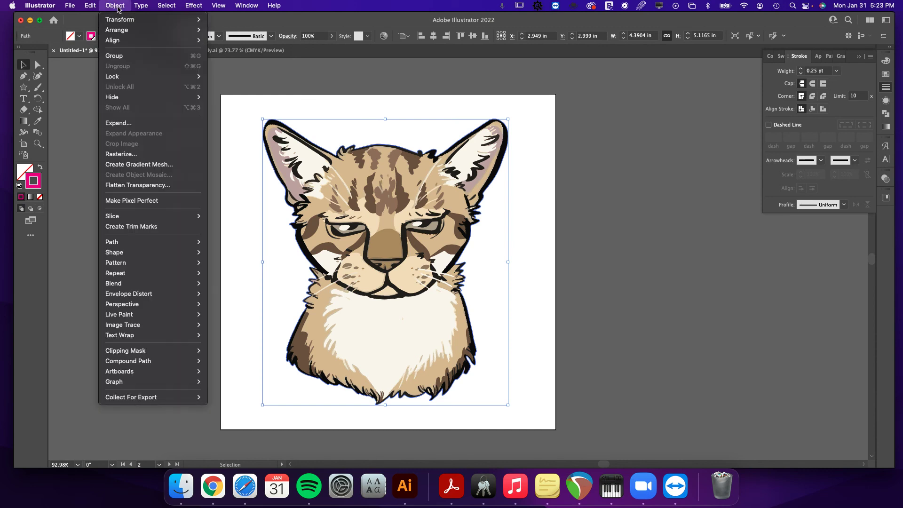
mouse_move(173, 242)
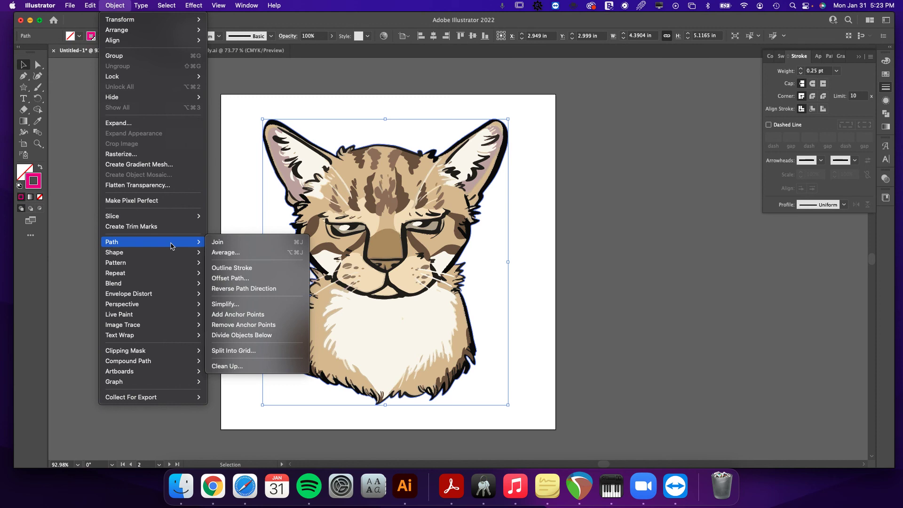
left_click(229, 278)
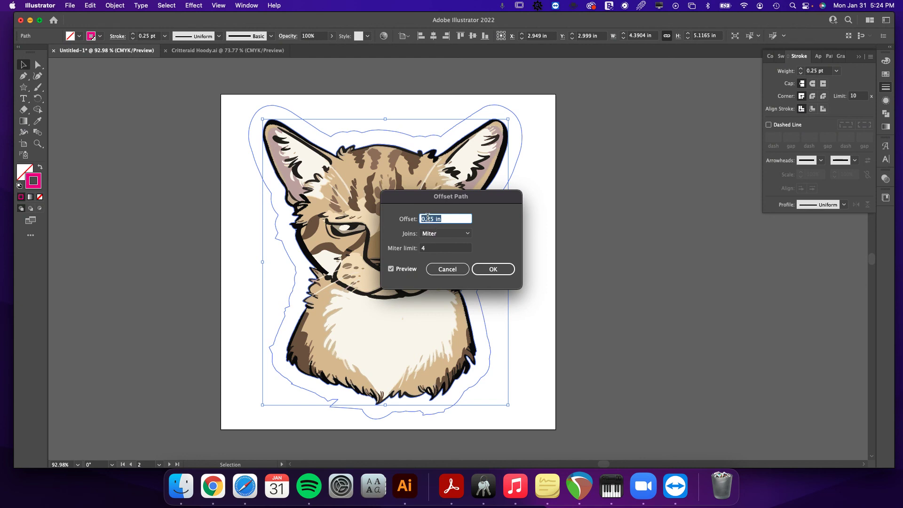
left_click(428, 218)
type("1")
key("Tab")
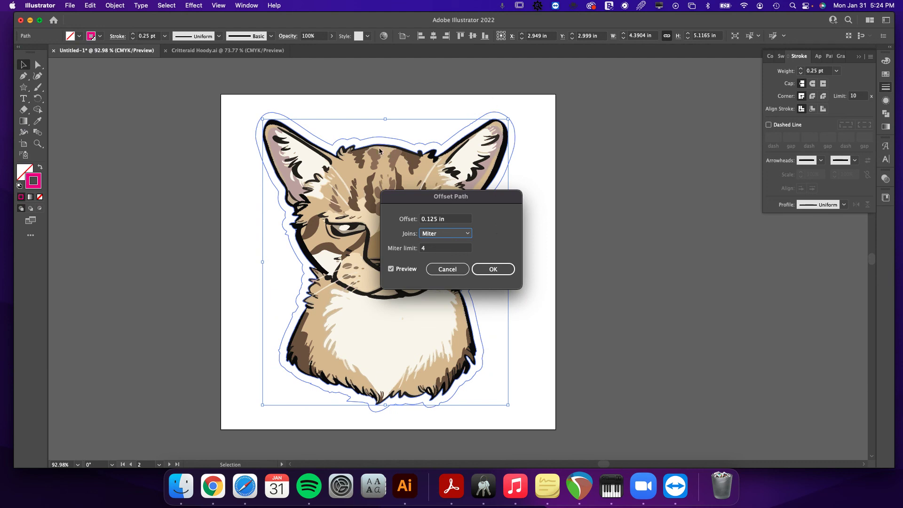
left_click(493, 270)
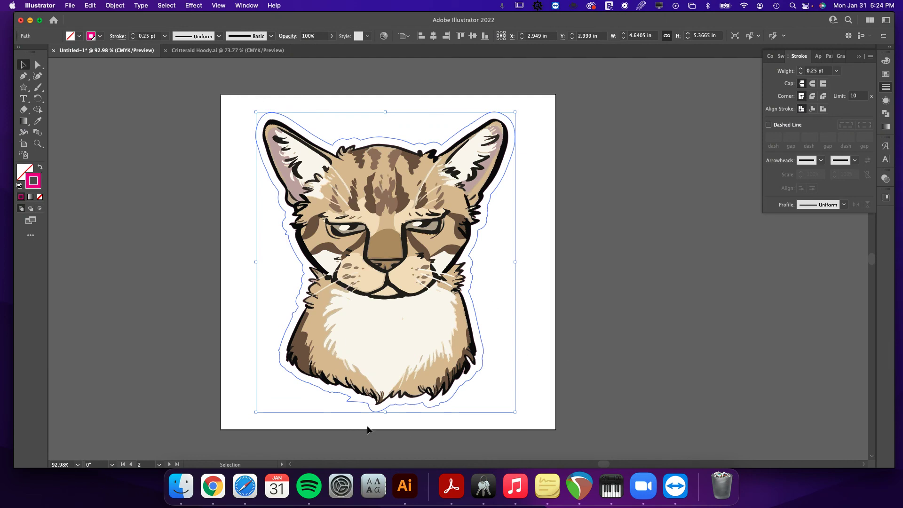
- Zoom in below the chin and delete the spike, notch and kink anchors from the offset path
key("z")
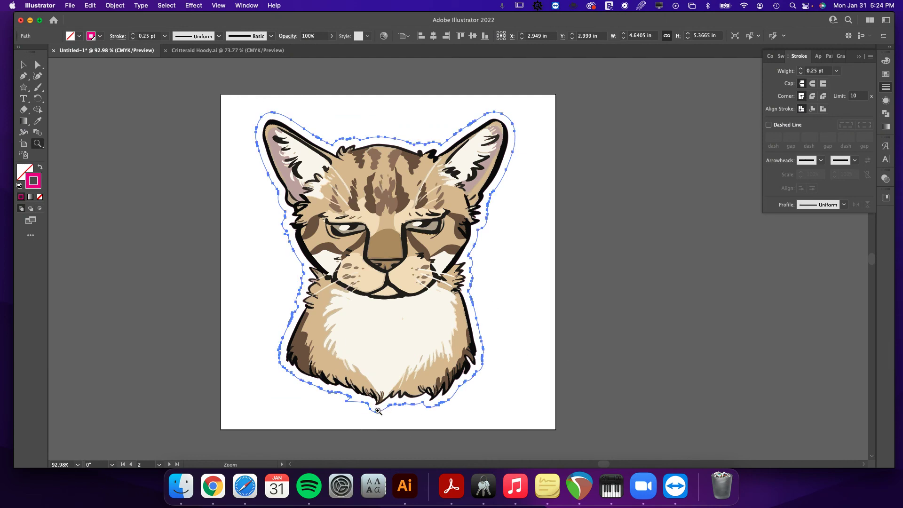
left_click_drag(378, 405, 587, 414)
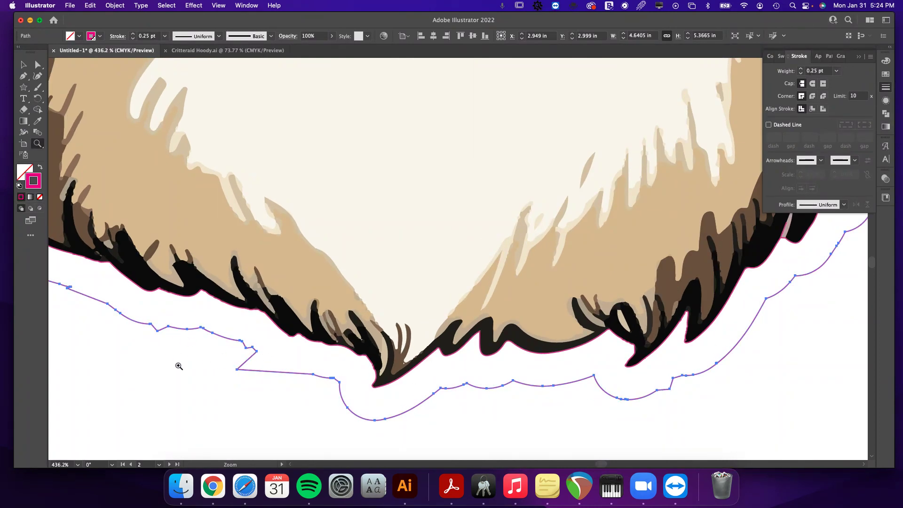
key("v")
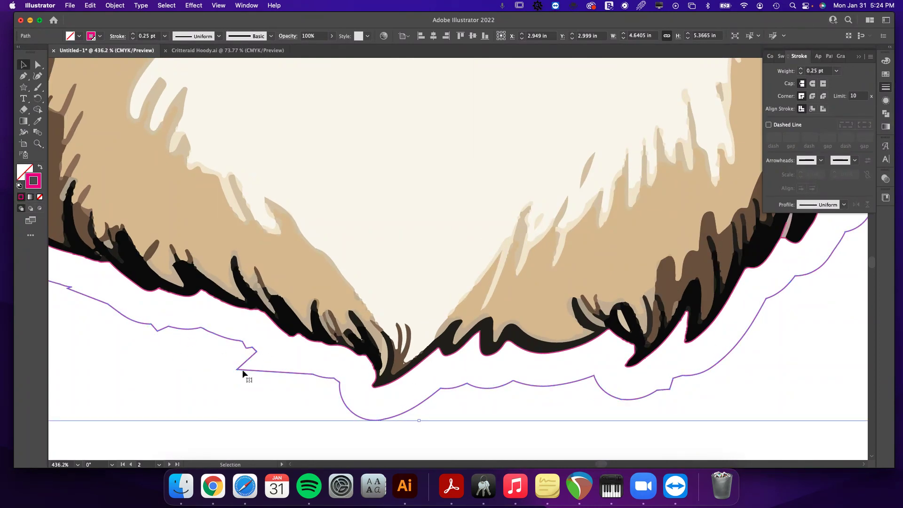
left_click(37, 64)
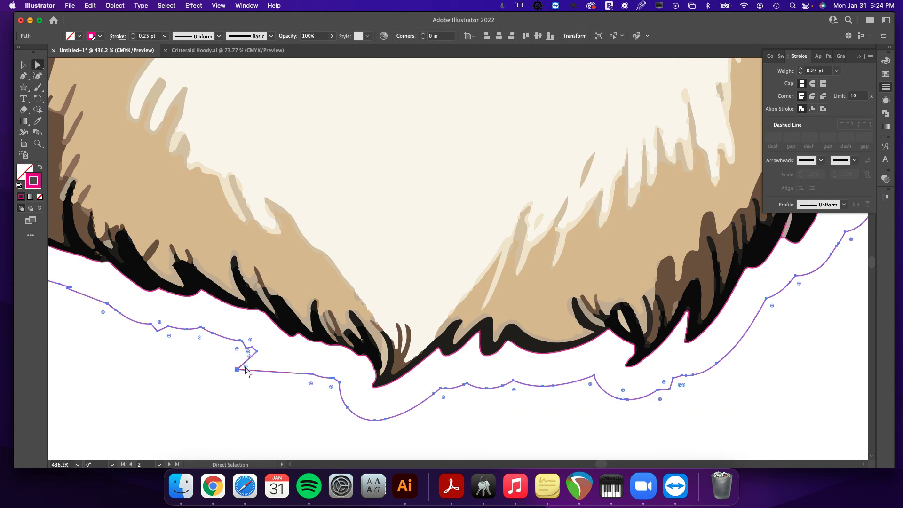
key("p")
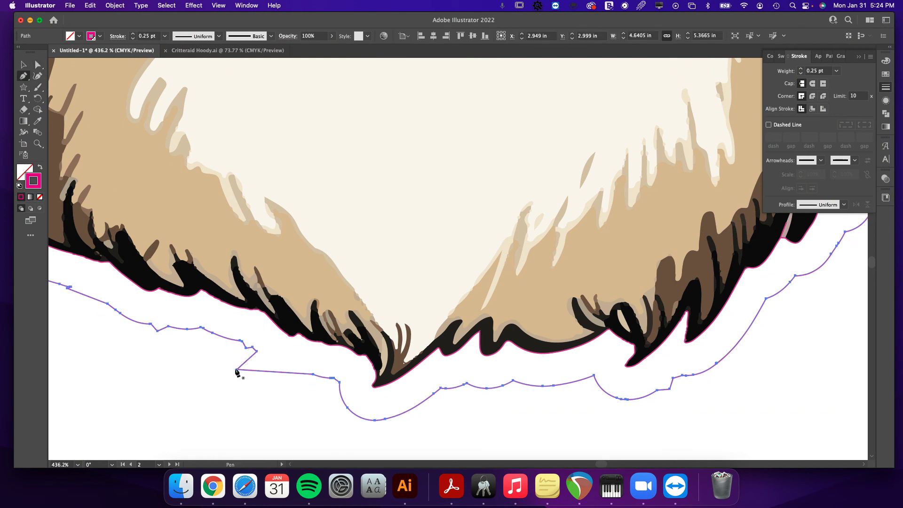
left_click(238, 370)
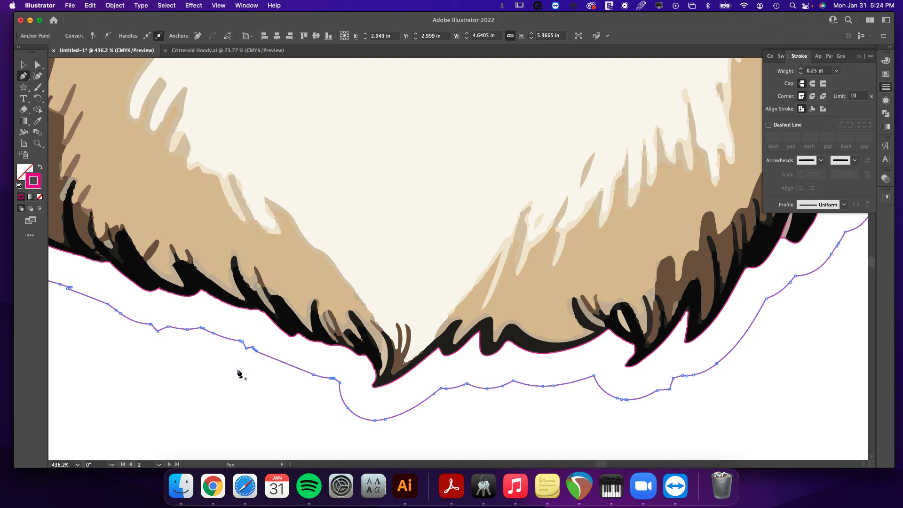
left_click(158, 331)
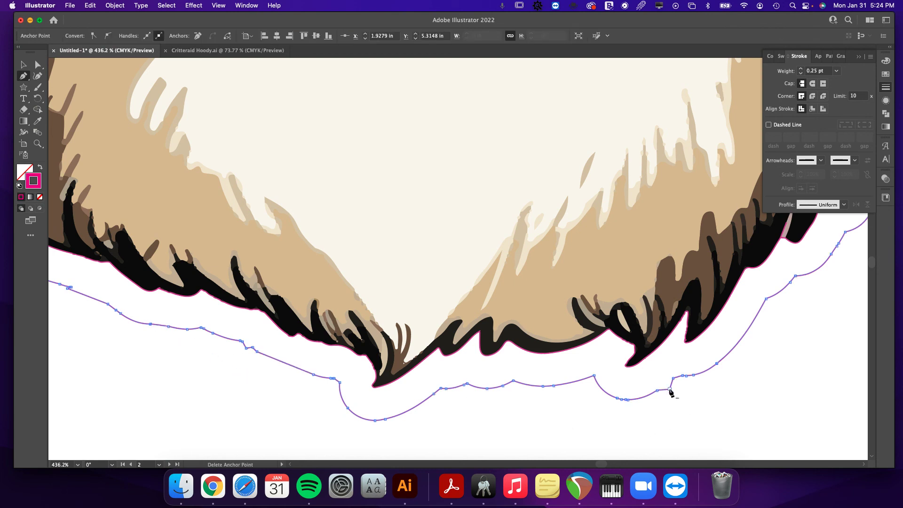
left_click(669, 389)
left_click(245, 349)
- Select only the inner magenta outline path, leaving the offset path unselected
key("v")
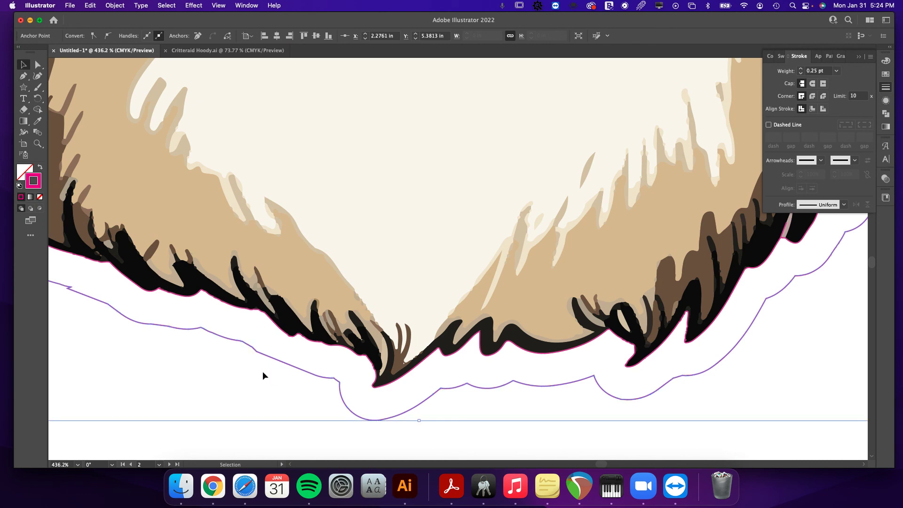
left_click(292, 337)
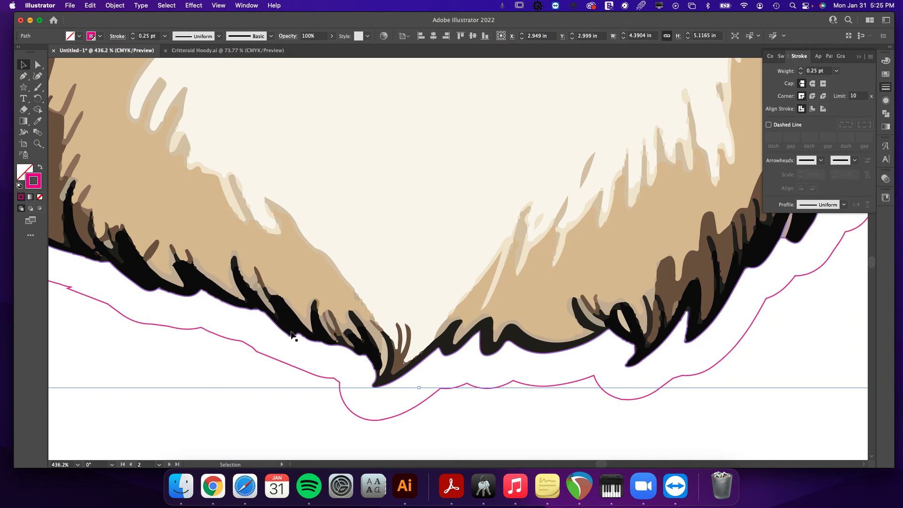
left_click(314, 374)
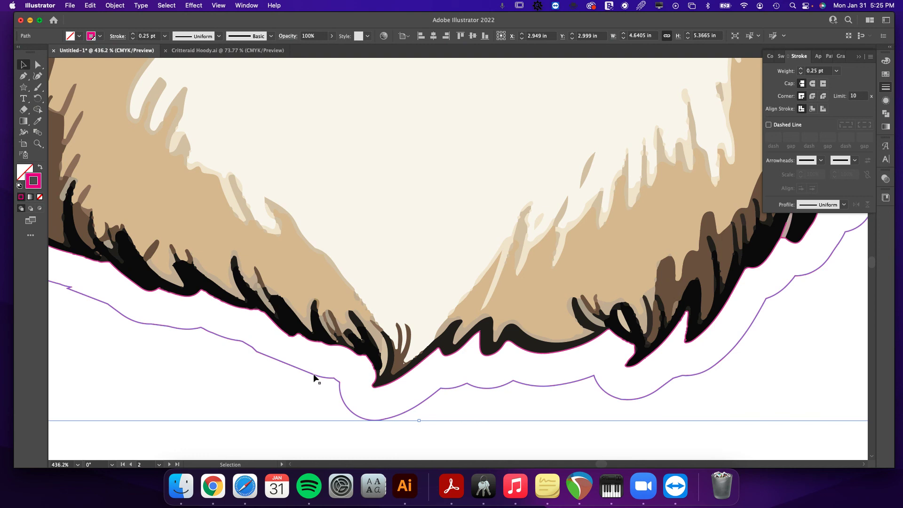
left_click(321, 343)
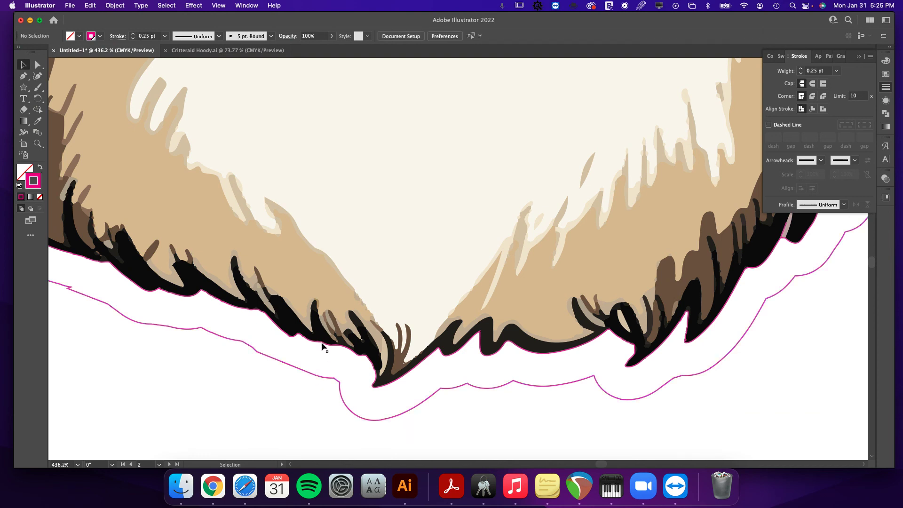
left_click(321, 343)
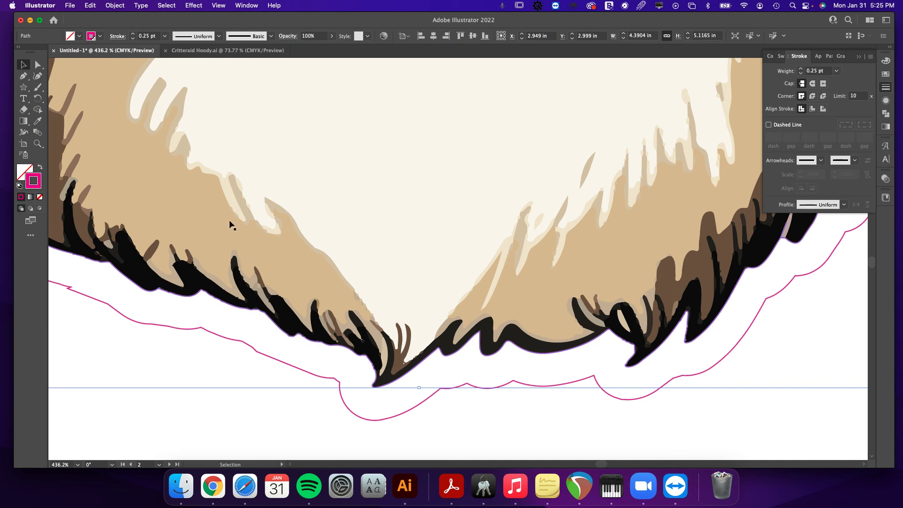
- Clear the selection and select the inner outline path on its own
left_click(115, 5)
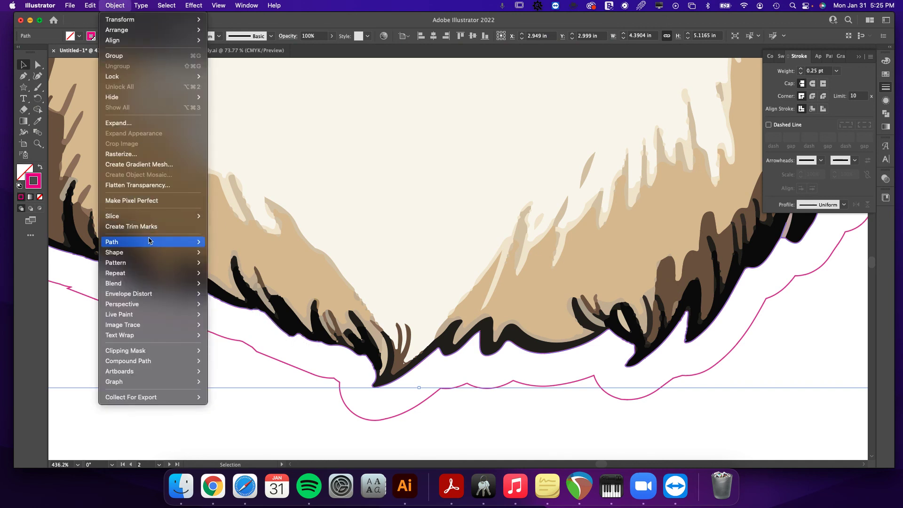
mouse_move(148, 240)
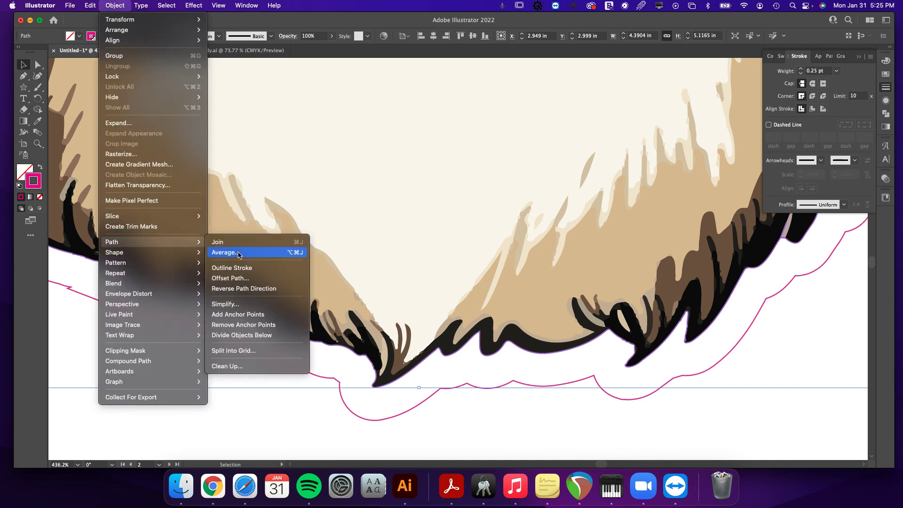
left_click(336, 419)
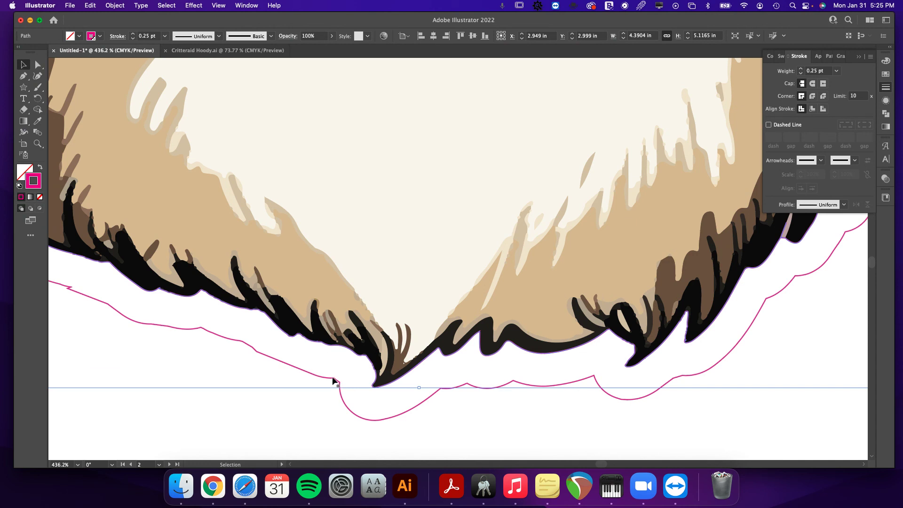
left_click(320, 430)
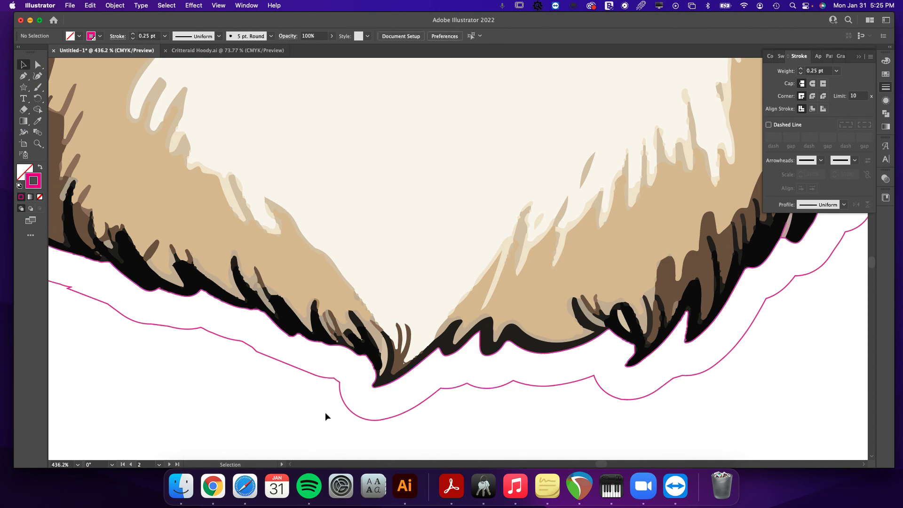
left_click(366, 359)
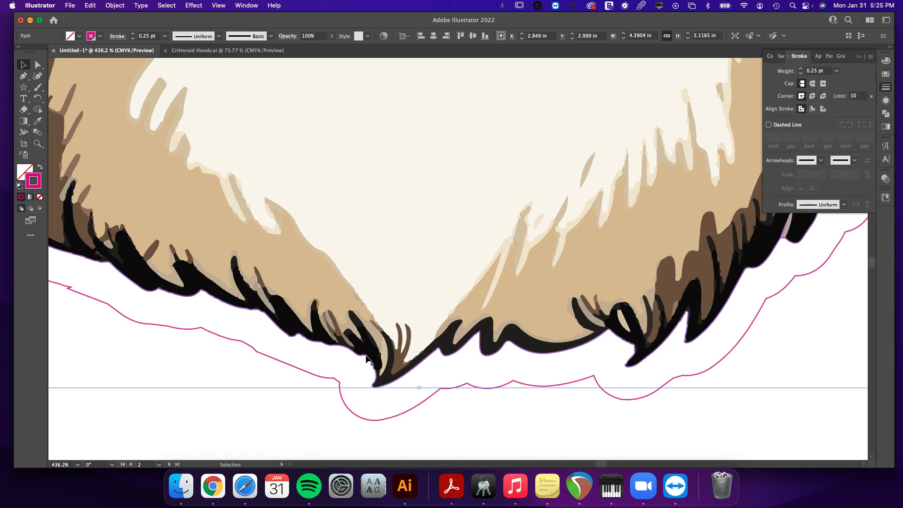
- Drag the inner outline straight right off the artboard, then zoom out and recentre the view
key("super+minus")
key("super+minus")
key("super+minus")
key("super+minus")
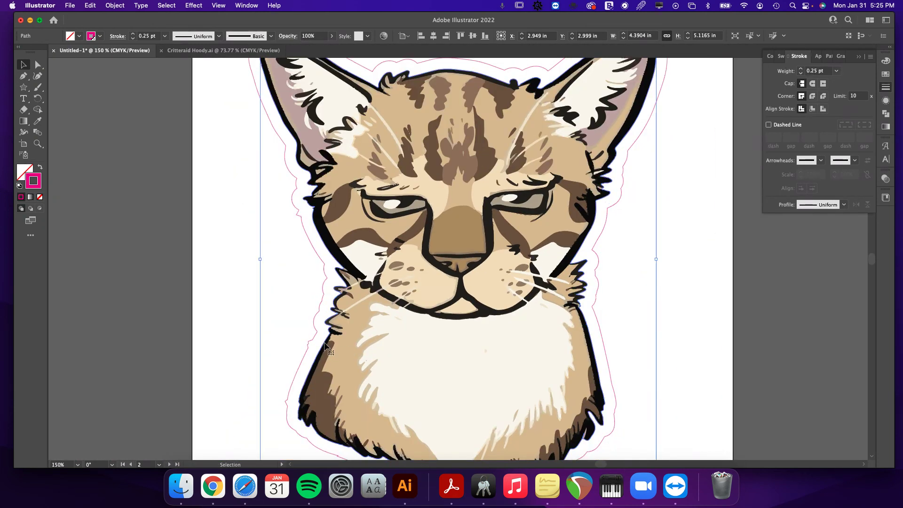
left_click_drag(330, 351, 811, 344)
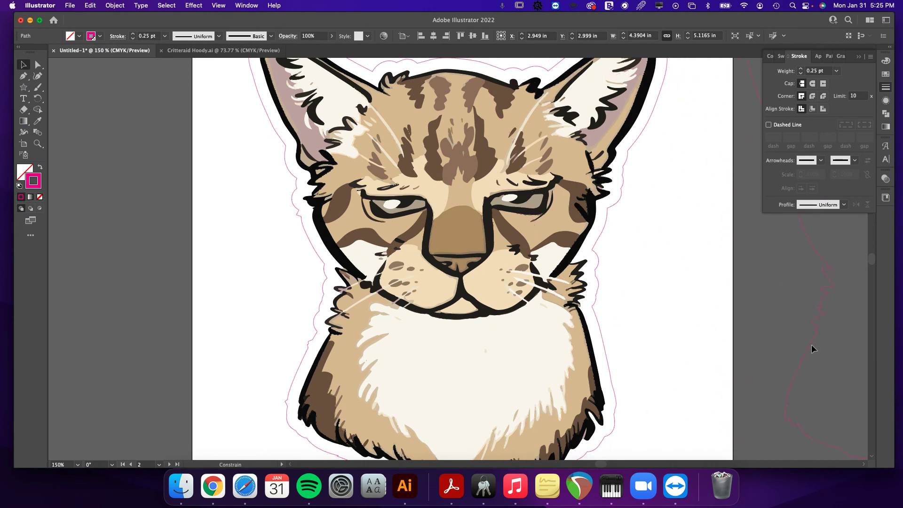
left_click(679, 325)
key("super+minus")
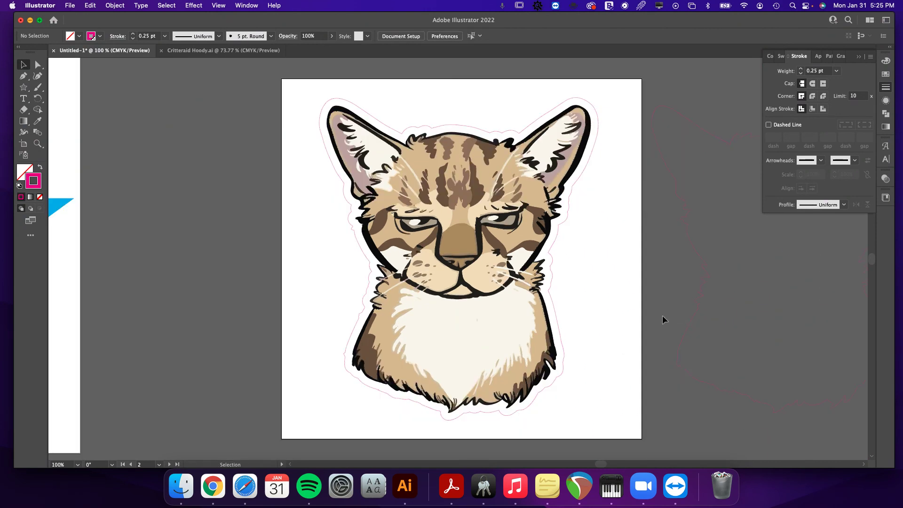
left_click_drag(631, 300, 569, 309)
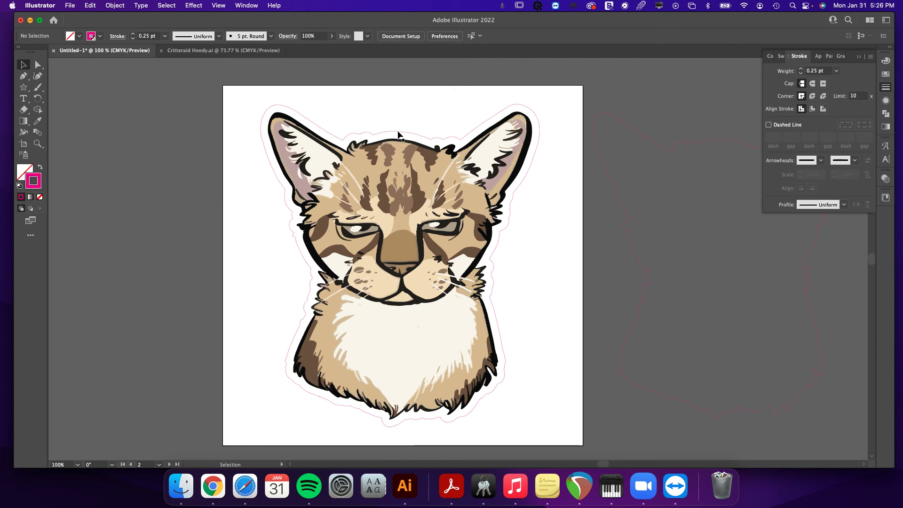
- Select the cat's black outline together with the outer offset outline
key("a")
left_click(403, 140)
key("v")
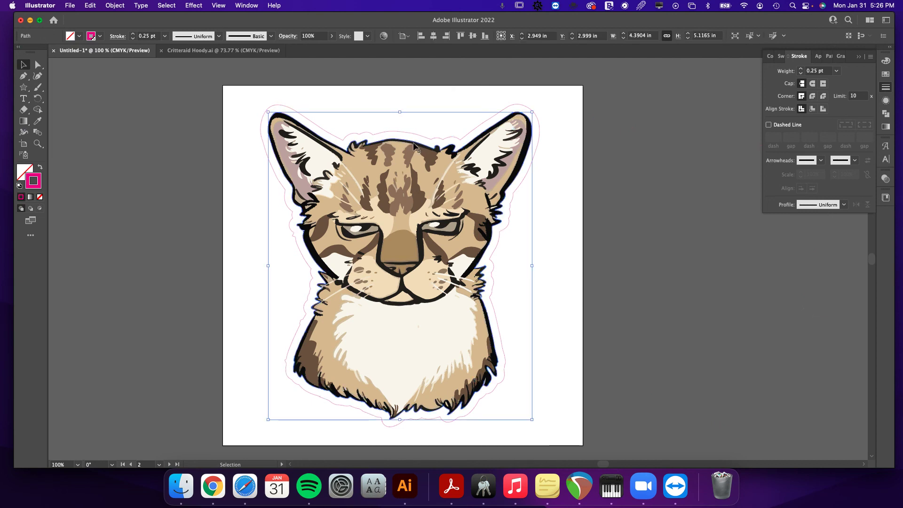
left_click(408, 136)
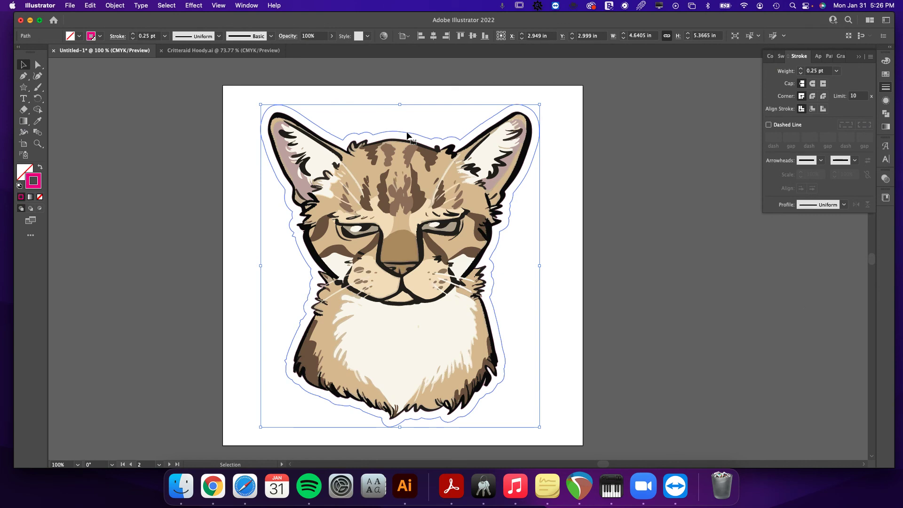
left_click(40, 123)
- Zoom in and give the offset shape the black outline's fill, making a solid black silhouette
key("super+equal")
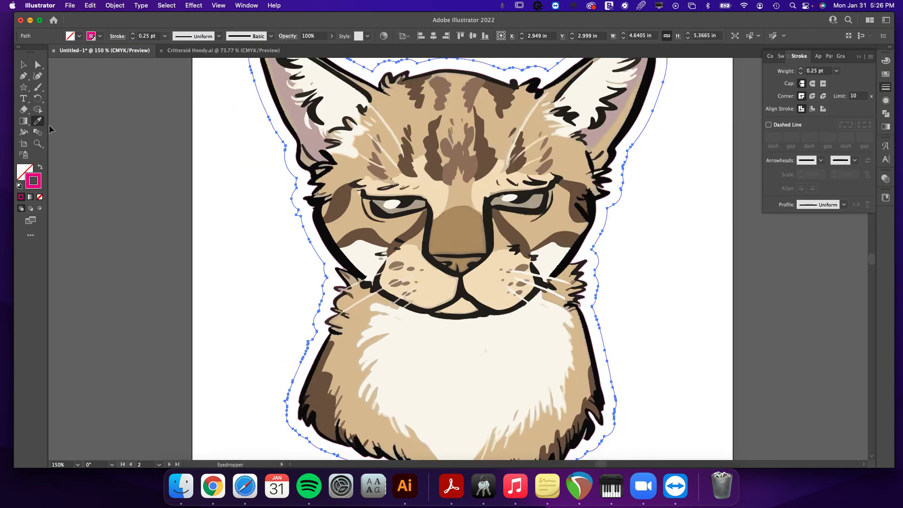
key("super+equal")
key("super+equal")
key("super+equal")
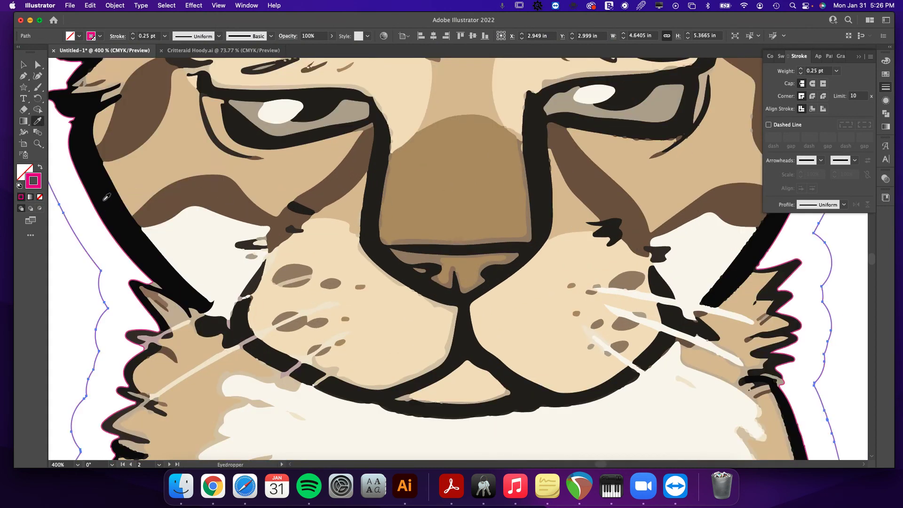
left_click(107, 197)
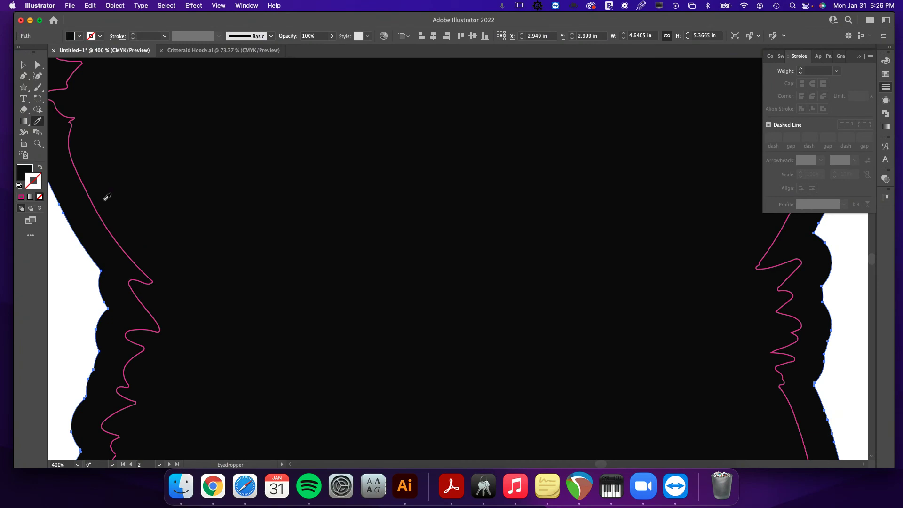
key("a")
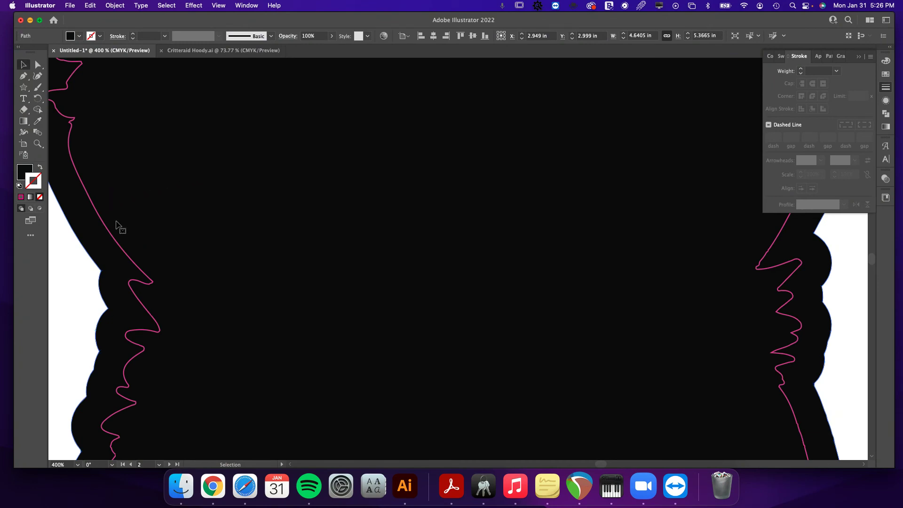
- Zoom out to the whole artboard and select the black offset backing shape
key("super+minus")
key("super+minus")
key("super+minus")
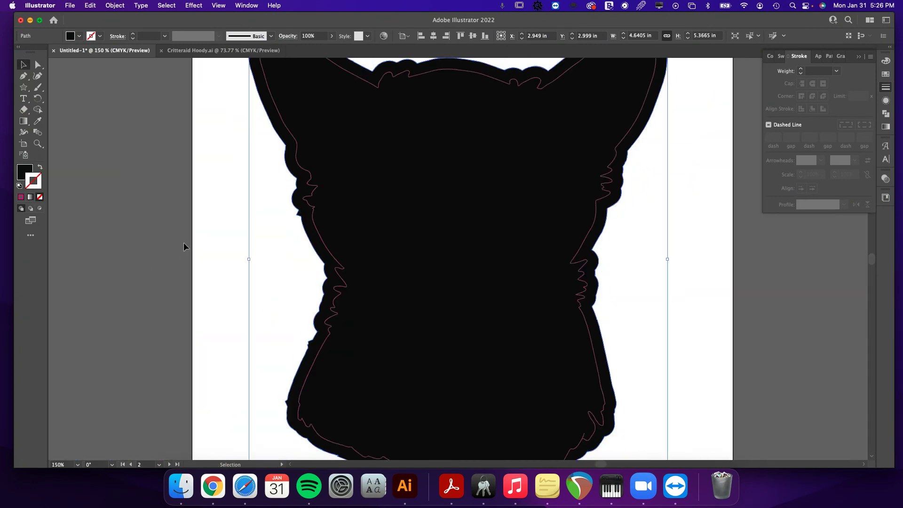
left_click(192, 243)
scroll(206, 274, "up", 1)
left_click_drag(205, 274, 169, 272)
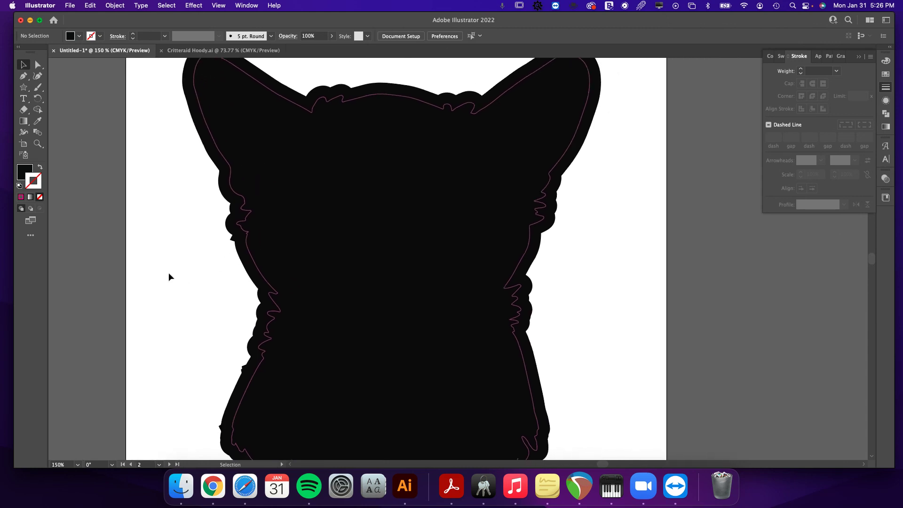
key("super+minus")
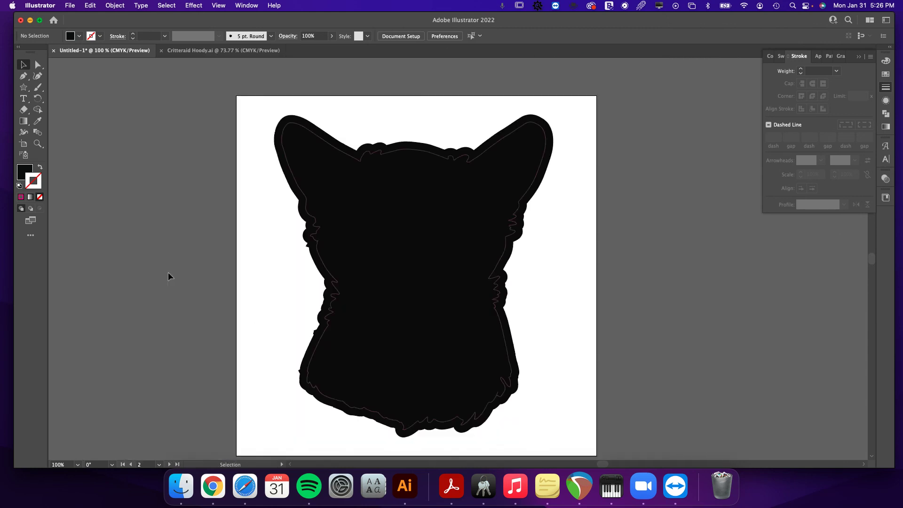
left_click(419, 146)
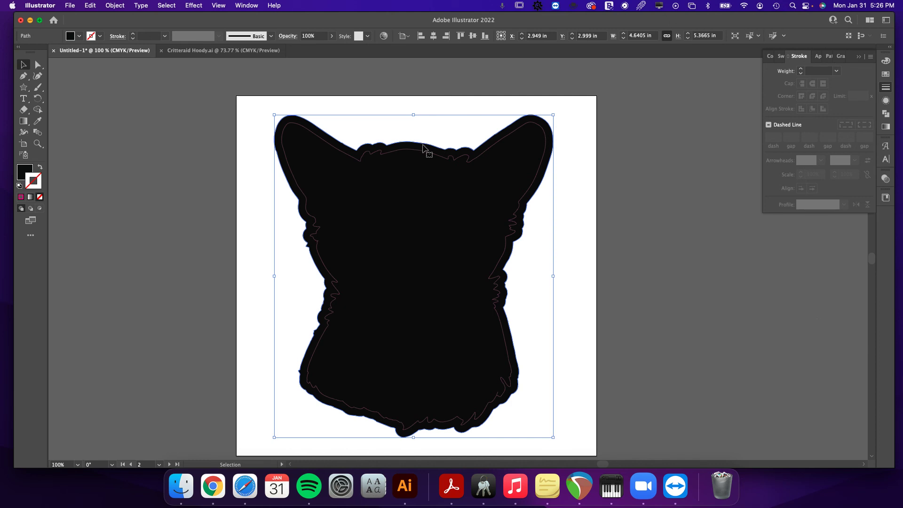
right_click(422, 147)
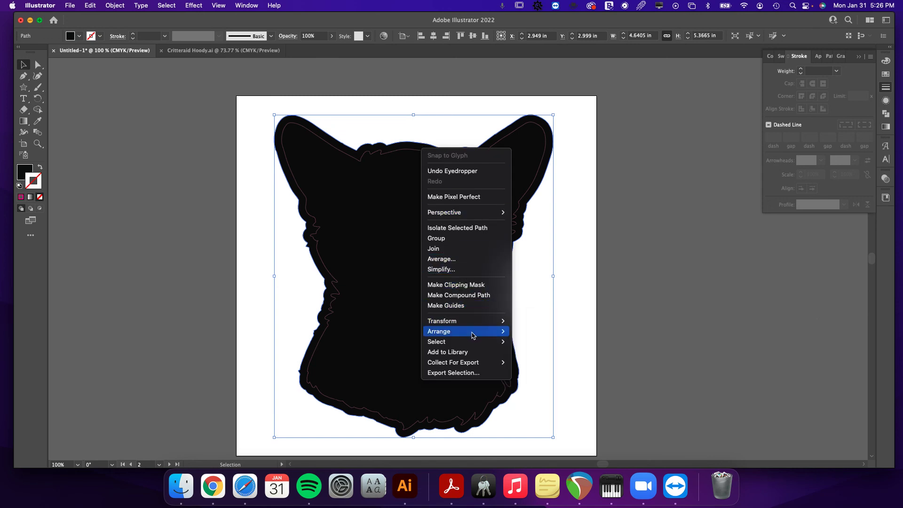
- Send the black backing shape to the back behind the cat, then deselect
mouse_move(473, 332)
left_click(550, 362)
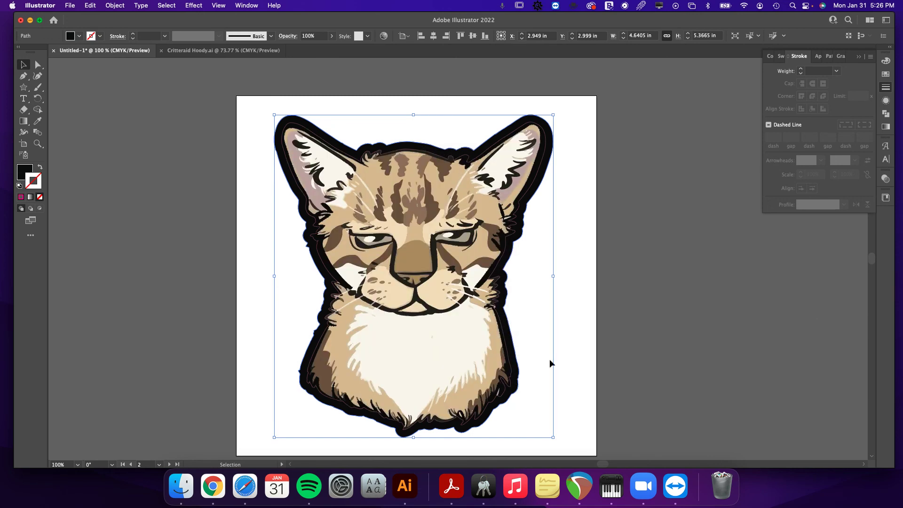
left_click(584, 297)
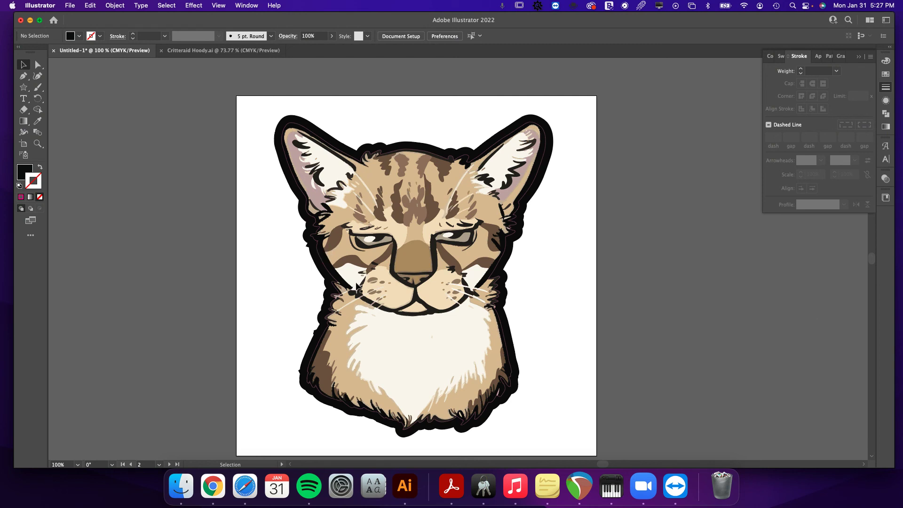
- Zoom in on the left cheek and draw a closed four-sided patch over the gap
key("z")
left_click_drag(357, 287, 641, 312)
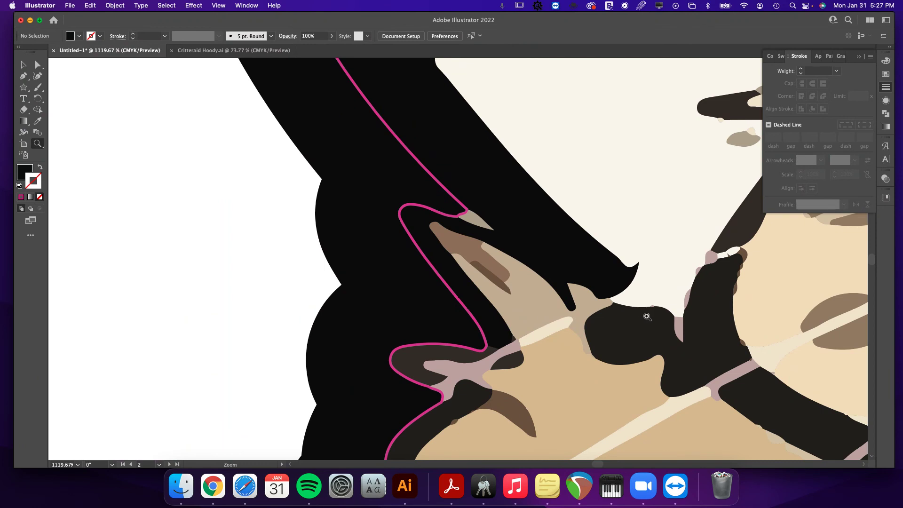
key("v")
key("p")
left_click(487, 348)
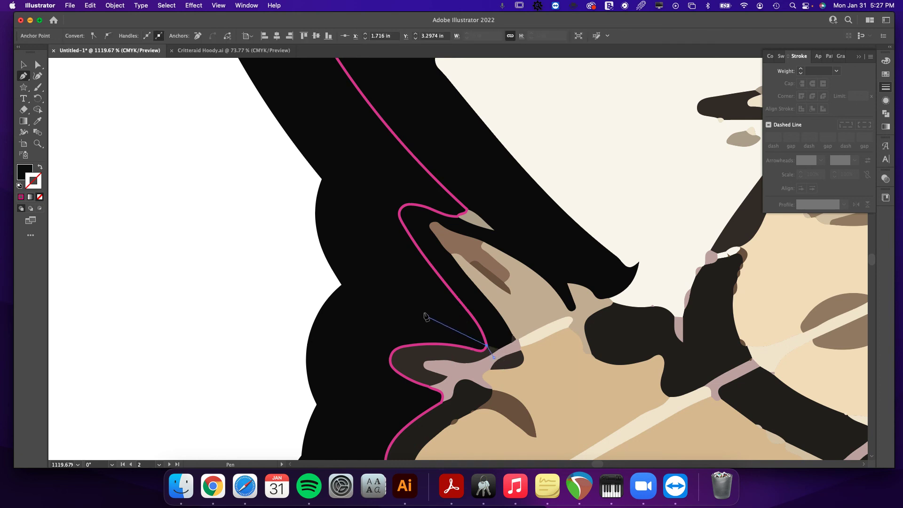
left_click_drag(374, 273, 297, 296)
left_click(288, 292)
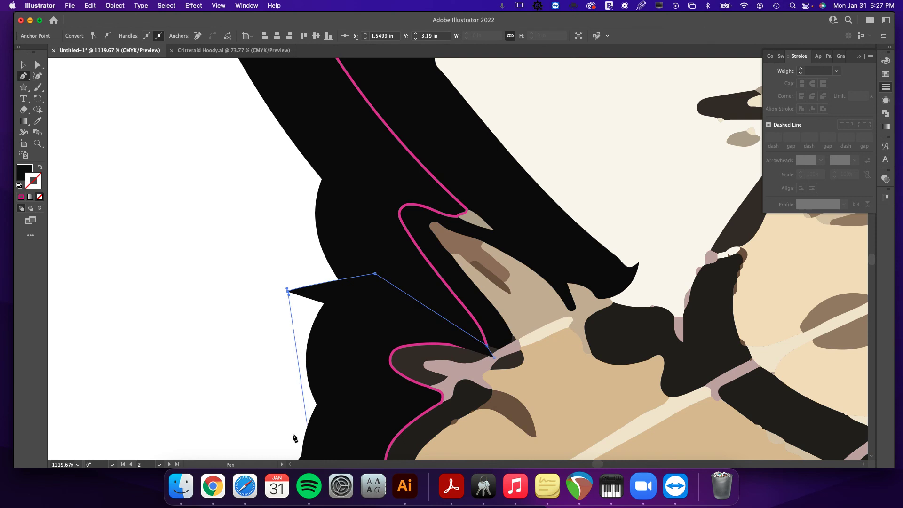
left_click(287, 419)
left_click(427, 386)
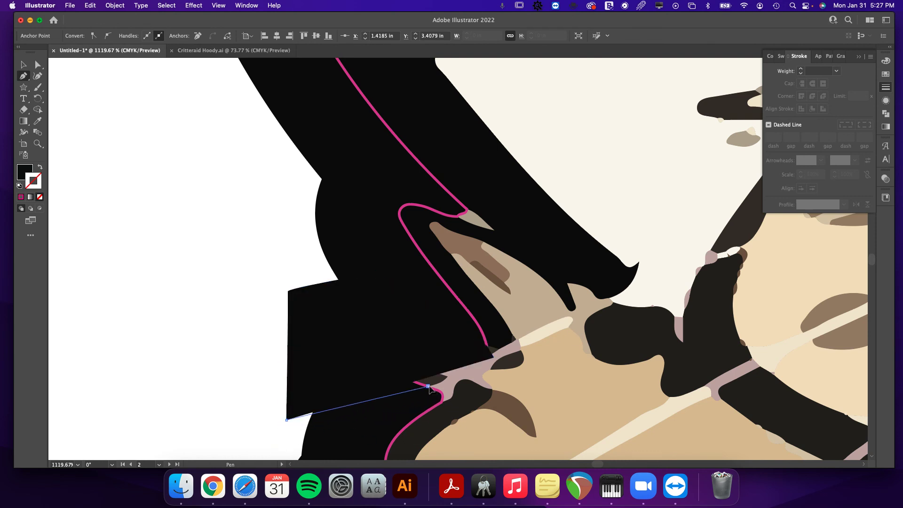
left_click(498, 379)
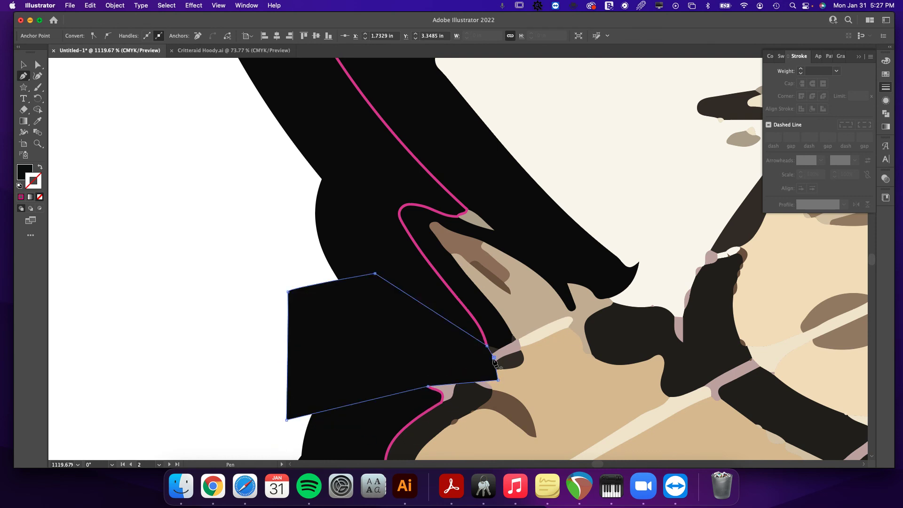
- Send the patch backward twice with Cmd+[ so it sits behind the fur
key("v")
key("a")
left_click(494, 358)
key("super+bracketleft")
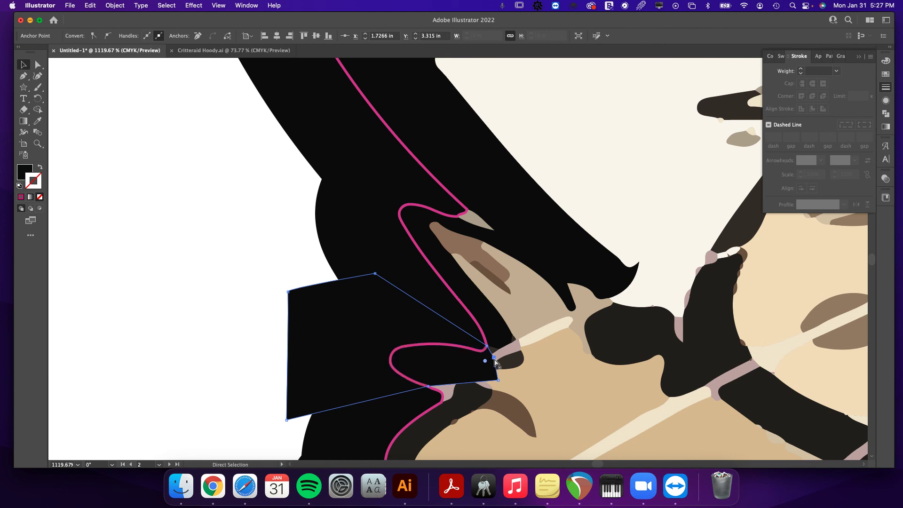
key("super+bracketleft")
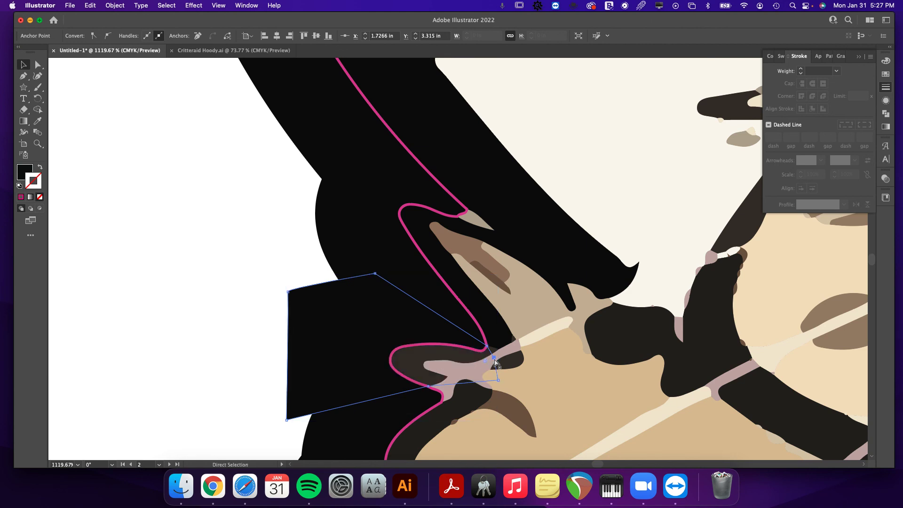
- Fill the patch with the sampled dark brown fur colour, then deselect it
key("v")
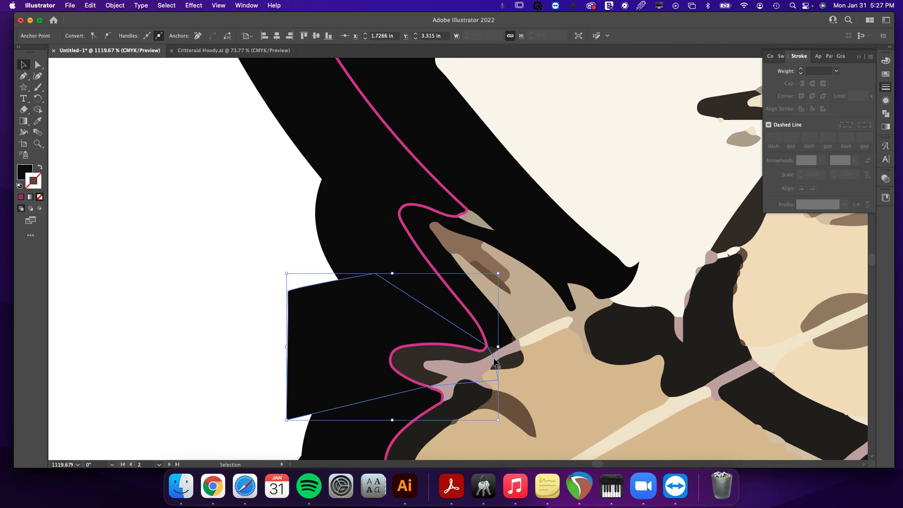
key("i")
left_click(414, 355)
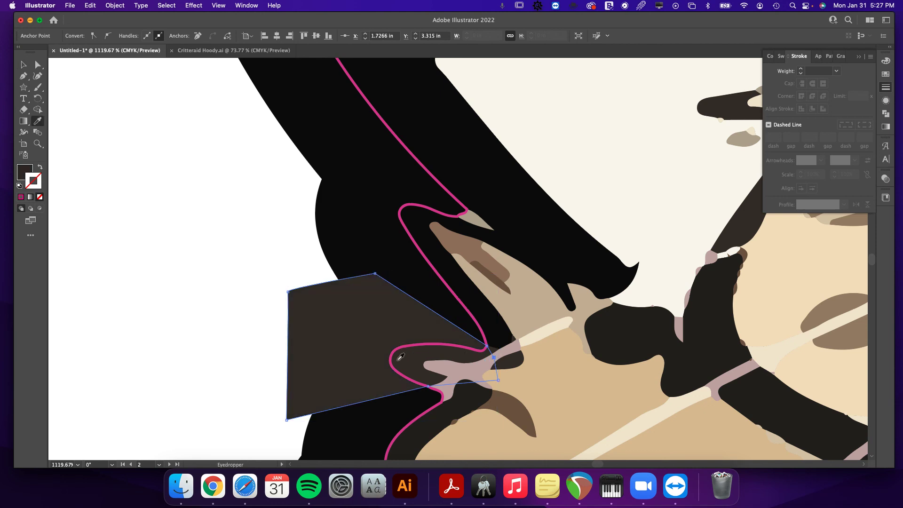
key("v")
left_click(165, 322)
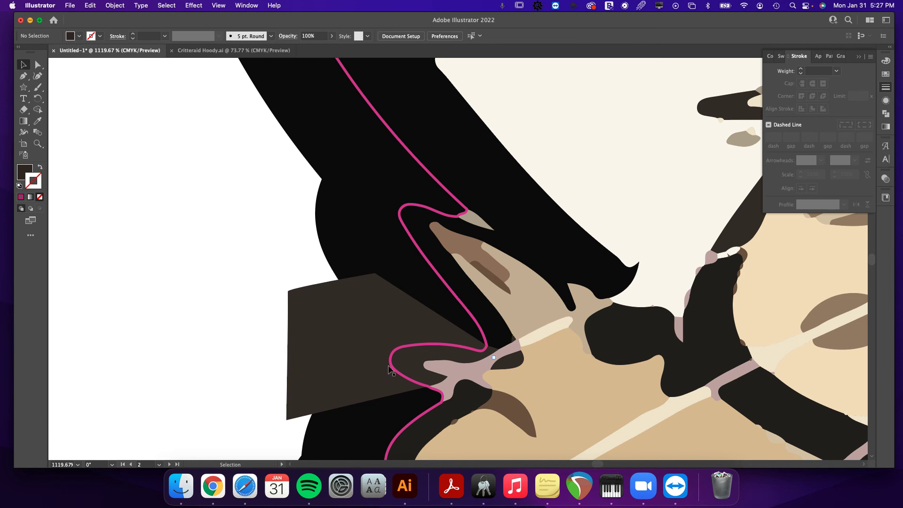
left_click_drag(433, 407, 417, 221)
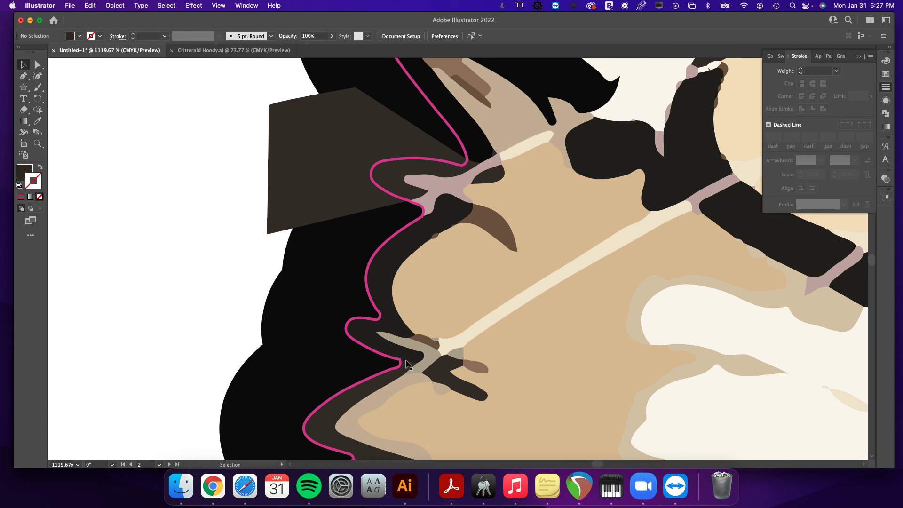
key("super+minus")
key("super+minus")
key("super+minus")
key("super+minus")
key("super+minus")
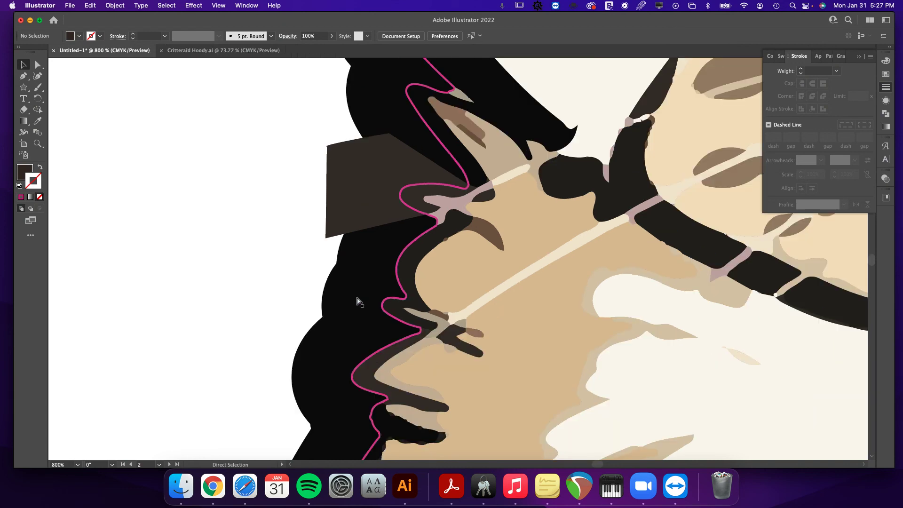
key("super+minus")
key("super+minus")
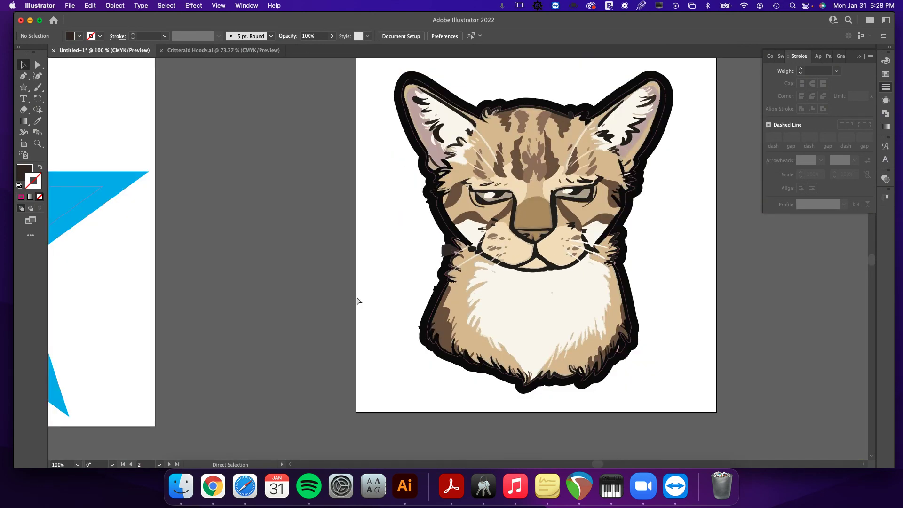
left_click_drag(560, 254, 490, 319)
key("z")
scroll(491, 319, "down", 2)
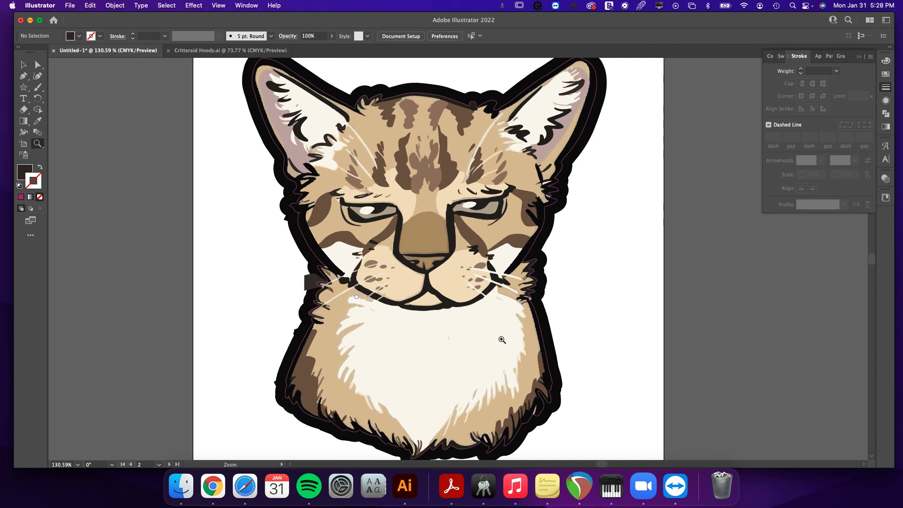
key("v")
key("z")
left_click_drag(531, 268, 637, 323)
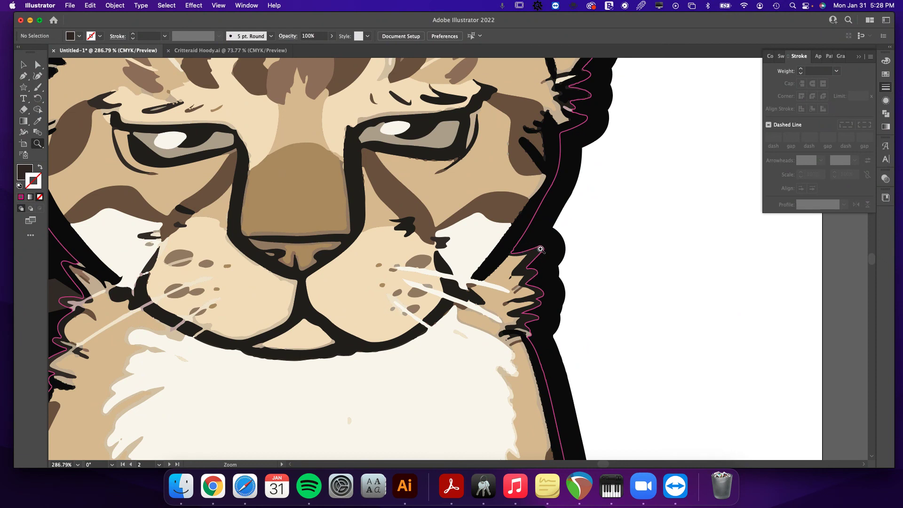
left_click(528, 346, "alt")
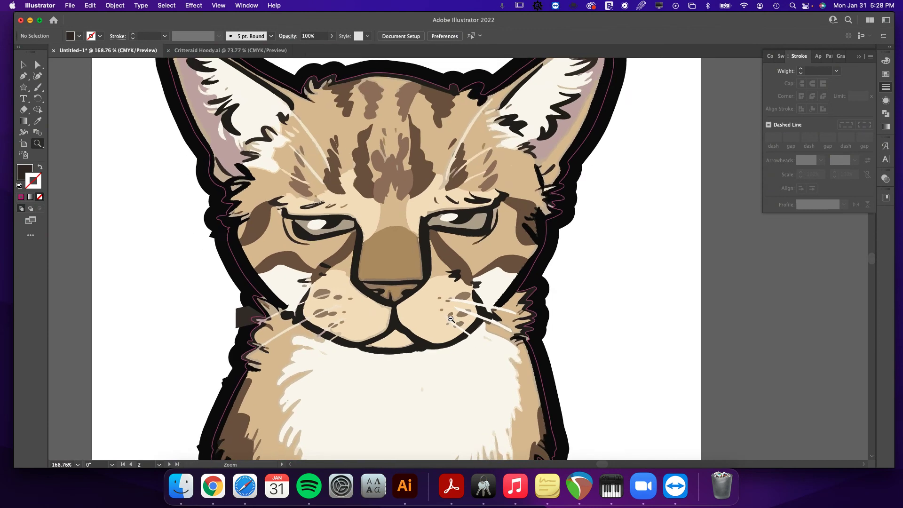
left_click(450, 318, "alt")
left_click_drag(482, 353, 468, 312)
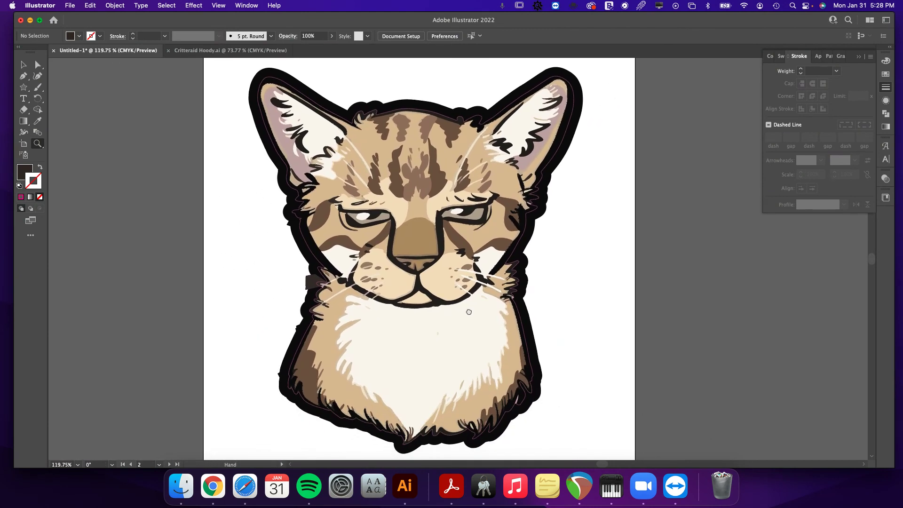
key("v")
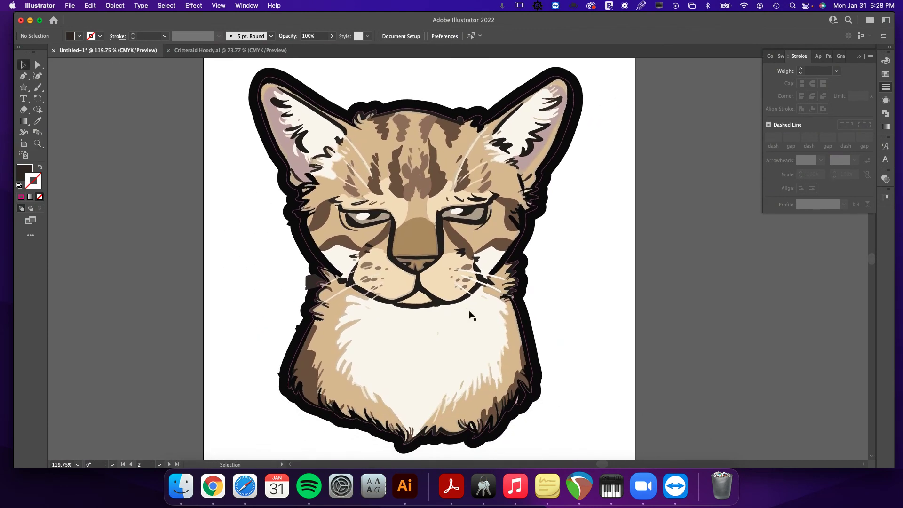